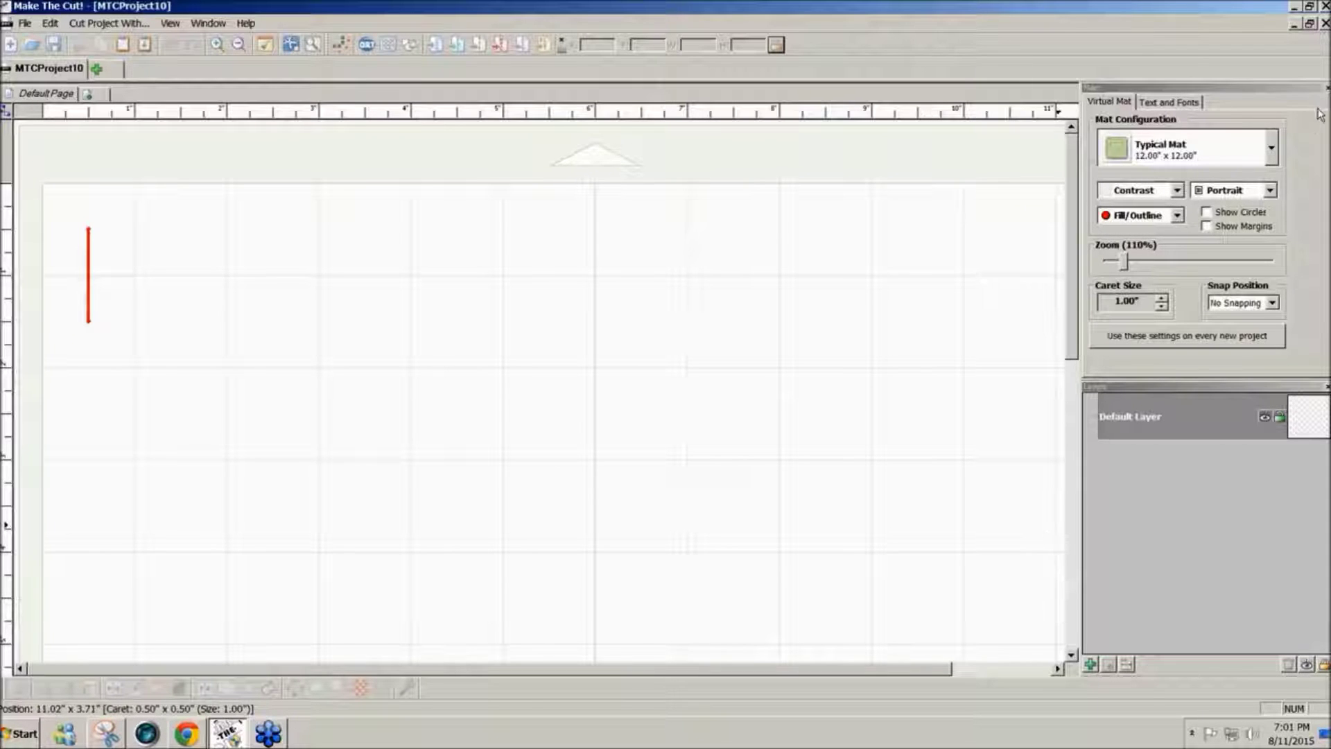
Pick the Samantha Italic PRO script font from the installed fonts list, replacing LDT_Teacher
click(1196, 104)
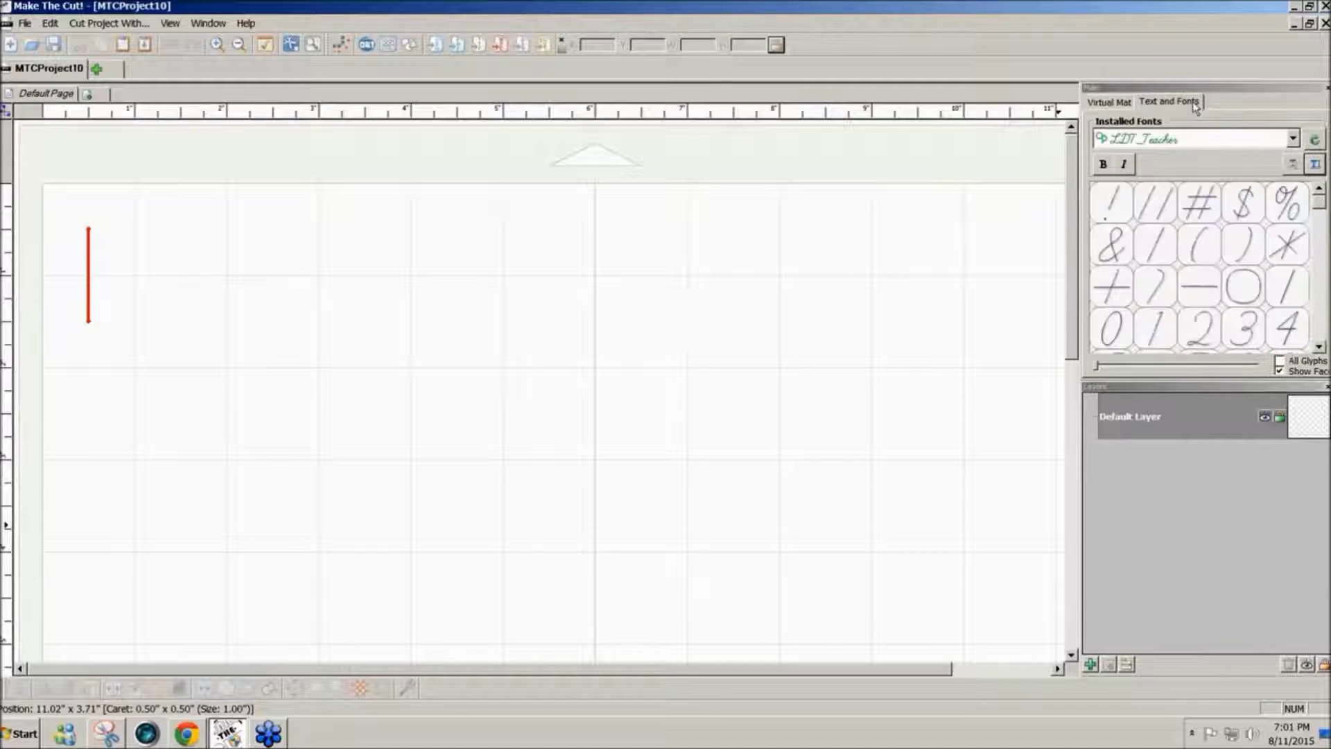
click(1313, 167)
click(1312, 166)
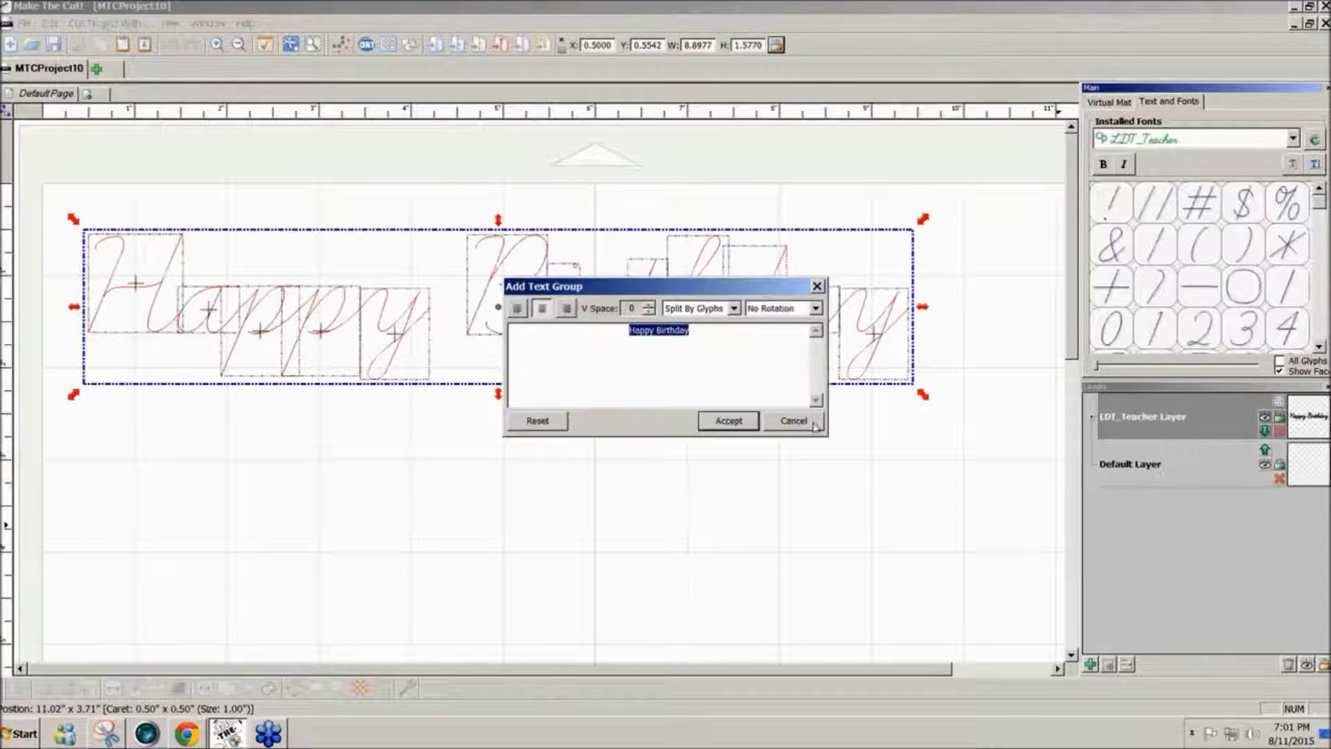
key(Escape)
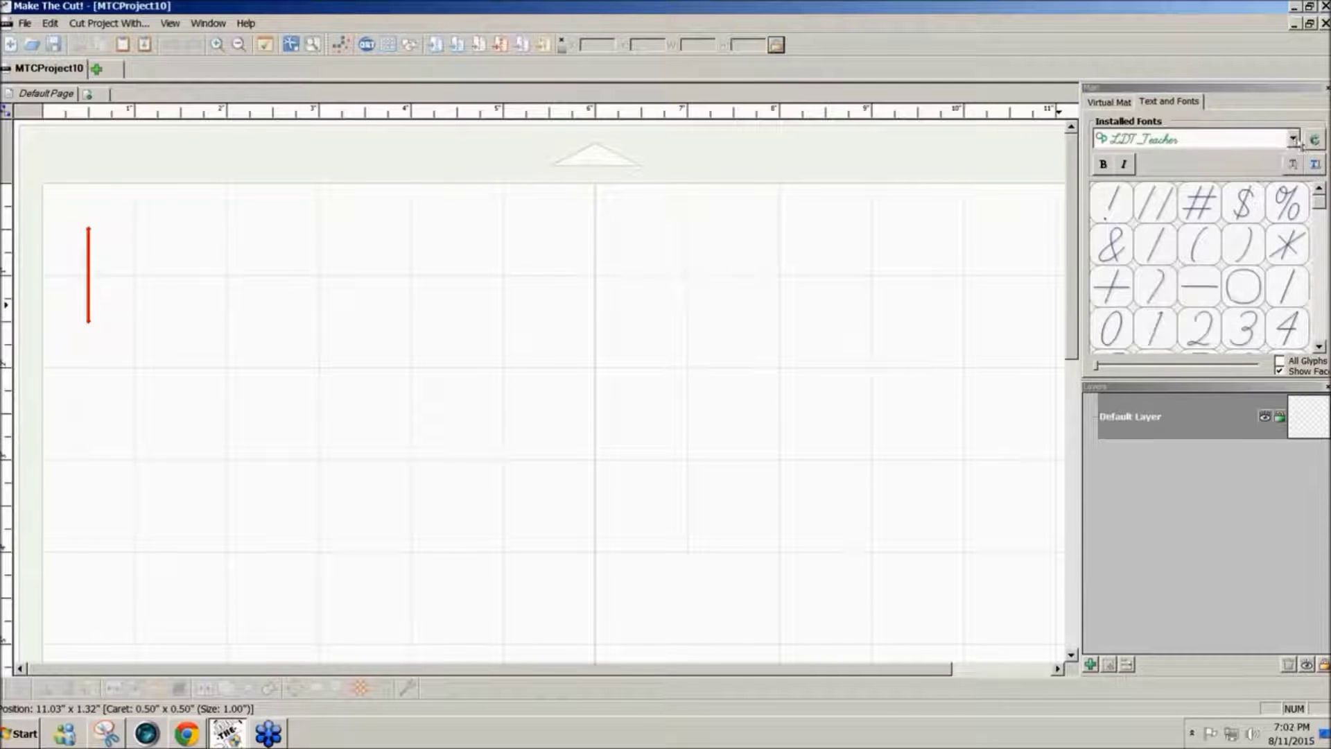
click(1294, 139)
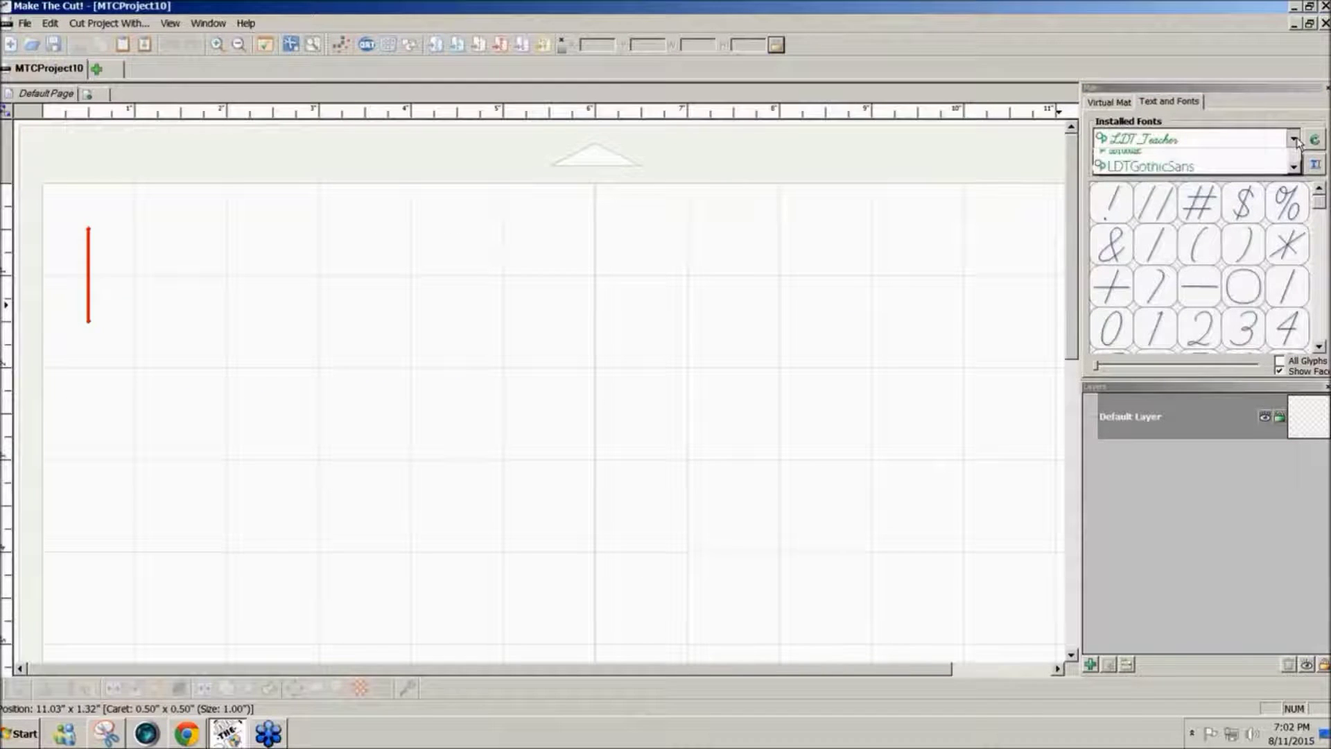
scroll(1290, 154, down, 10)
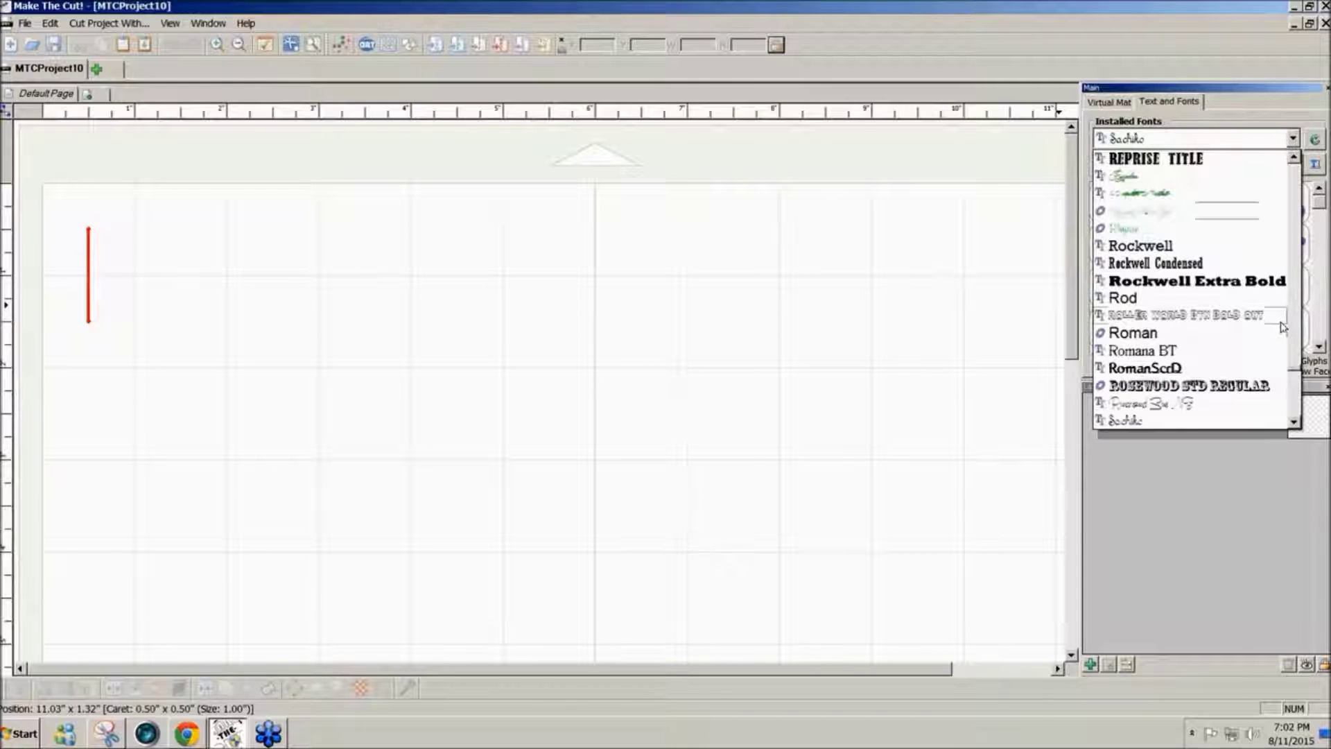
click(1298, 410)
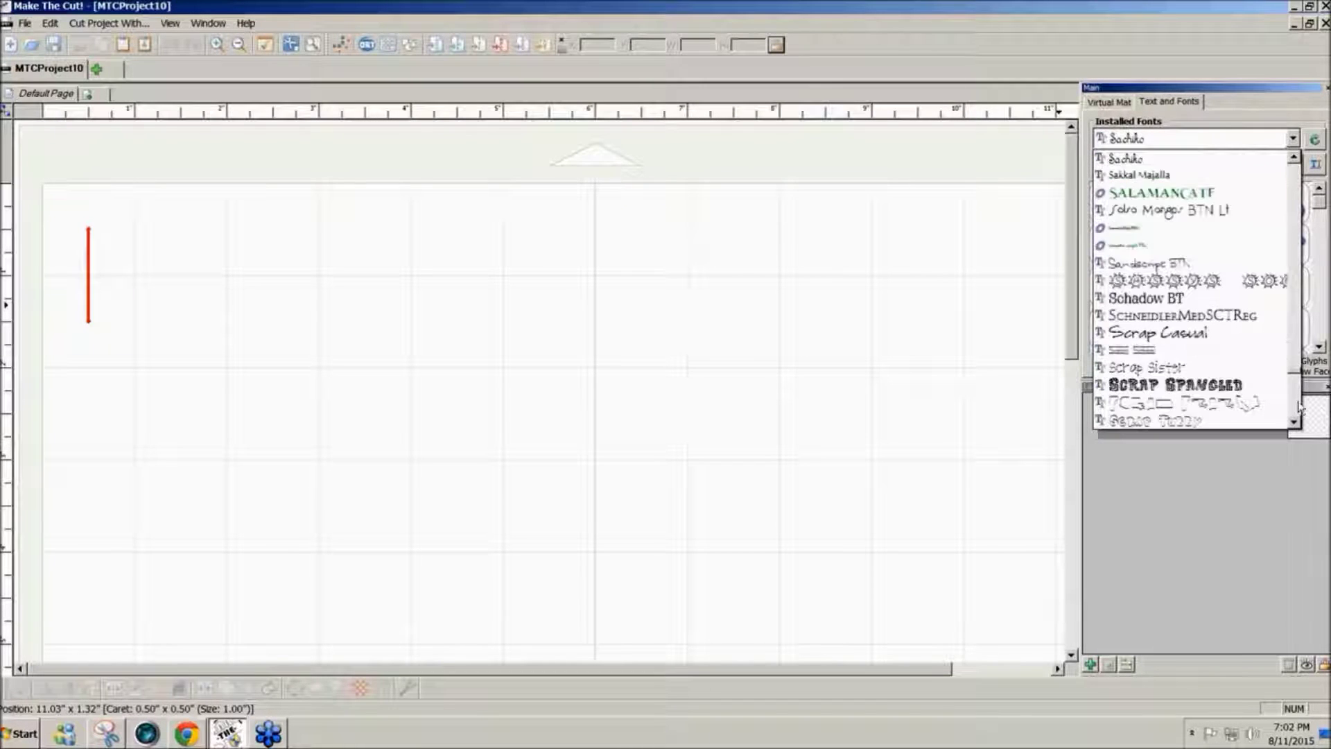
click(1124, 229)
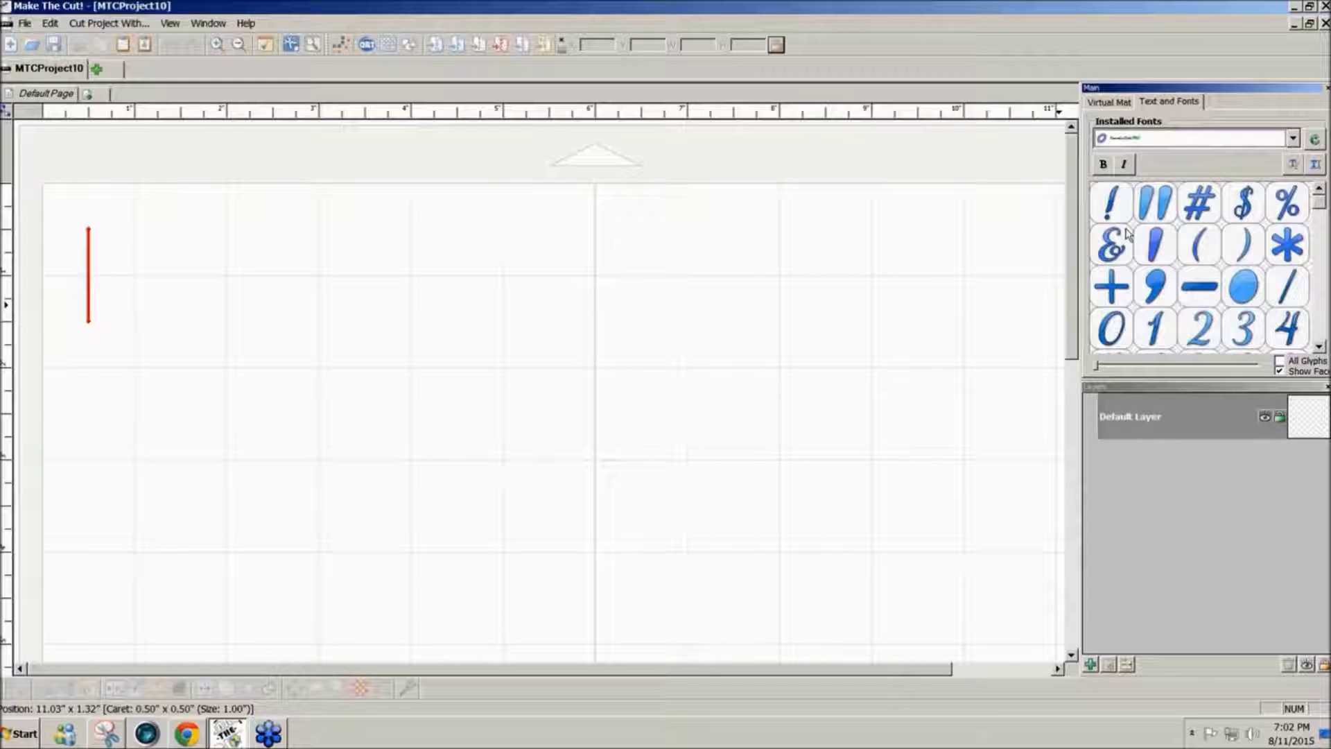
Add the text 'creative Genius' and enlarge it to about 7.5 by 1.62 inches
click(1313, 166)
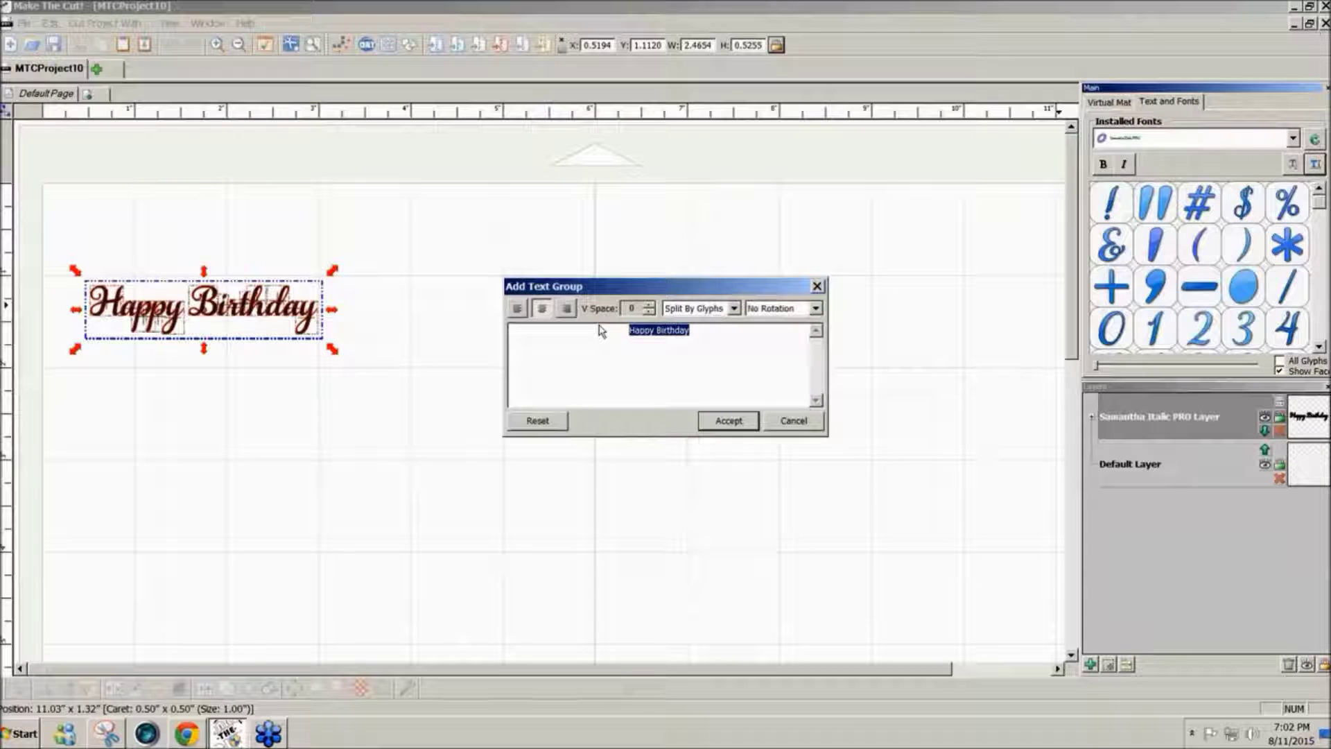
text(c)
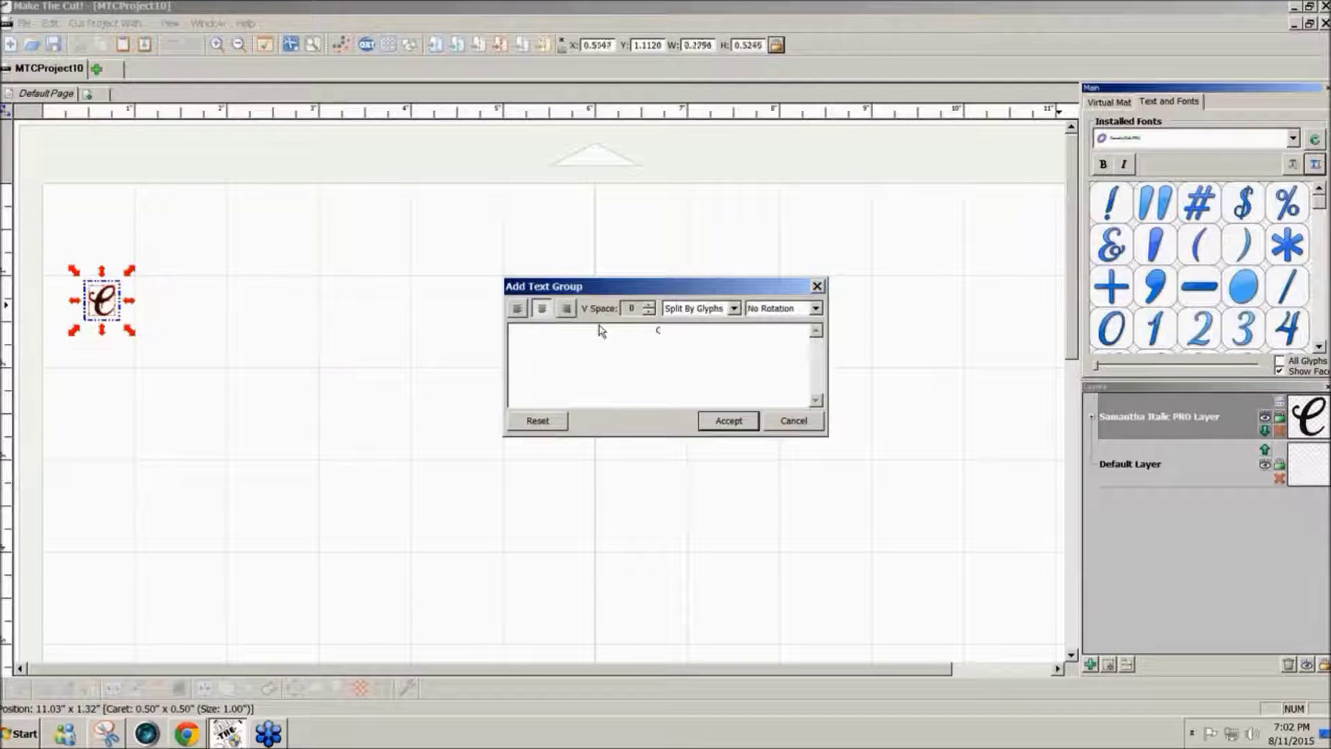
text(reative Genius)
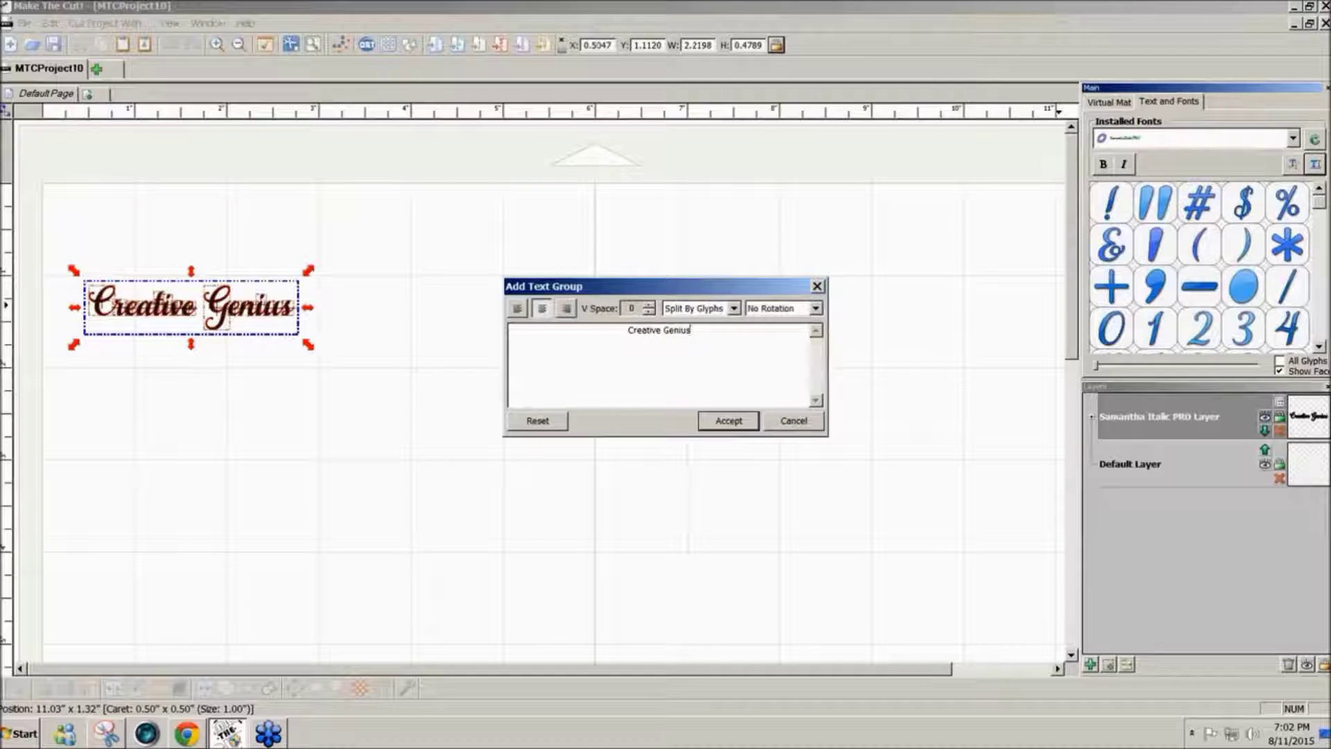
click(725, 422)
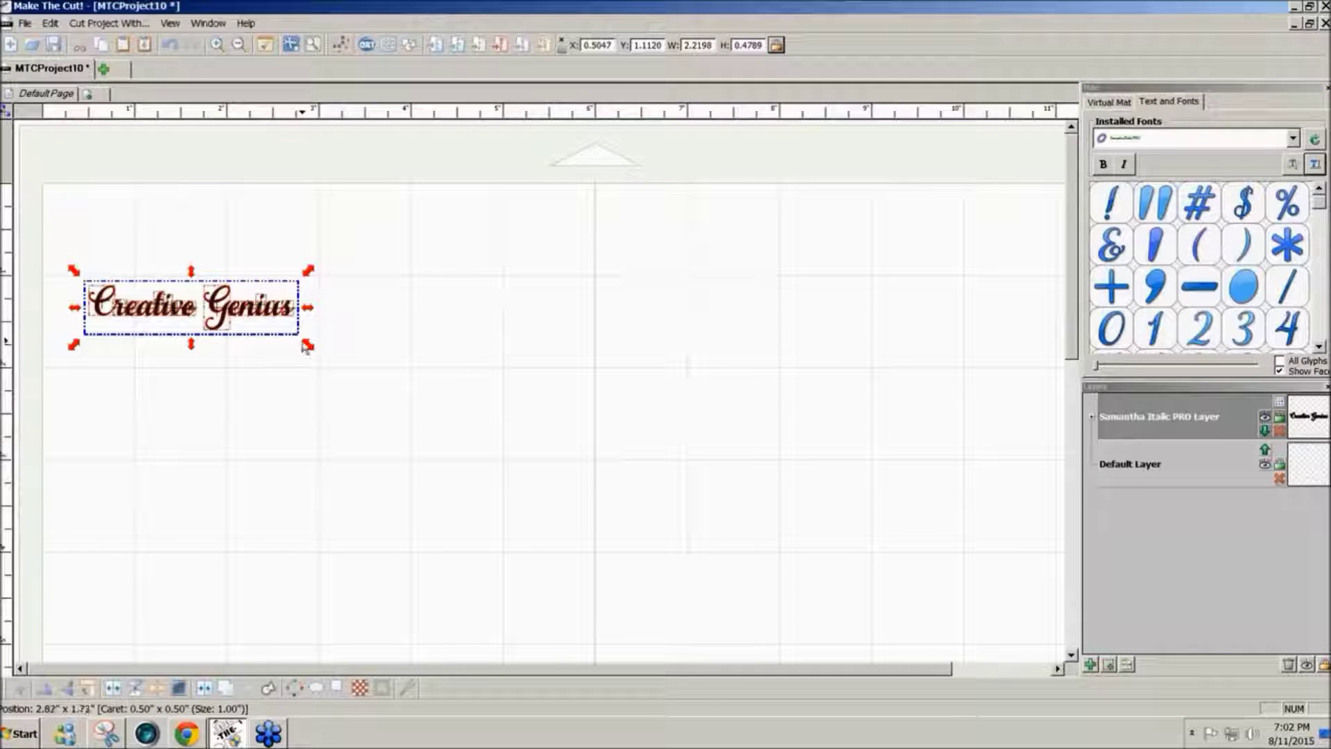
drag(306, 346, 791, 553)
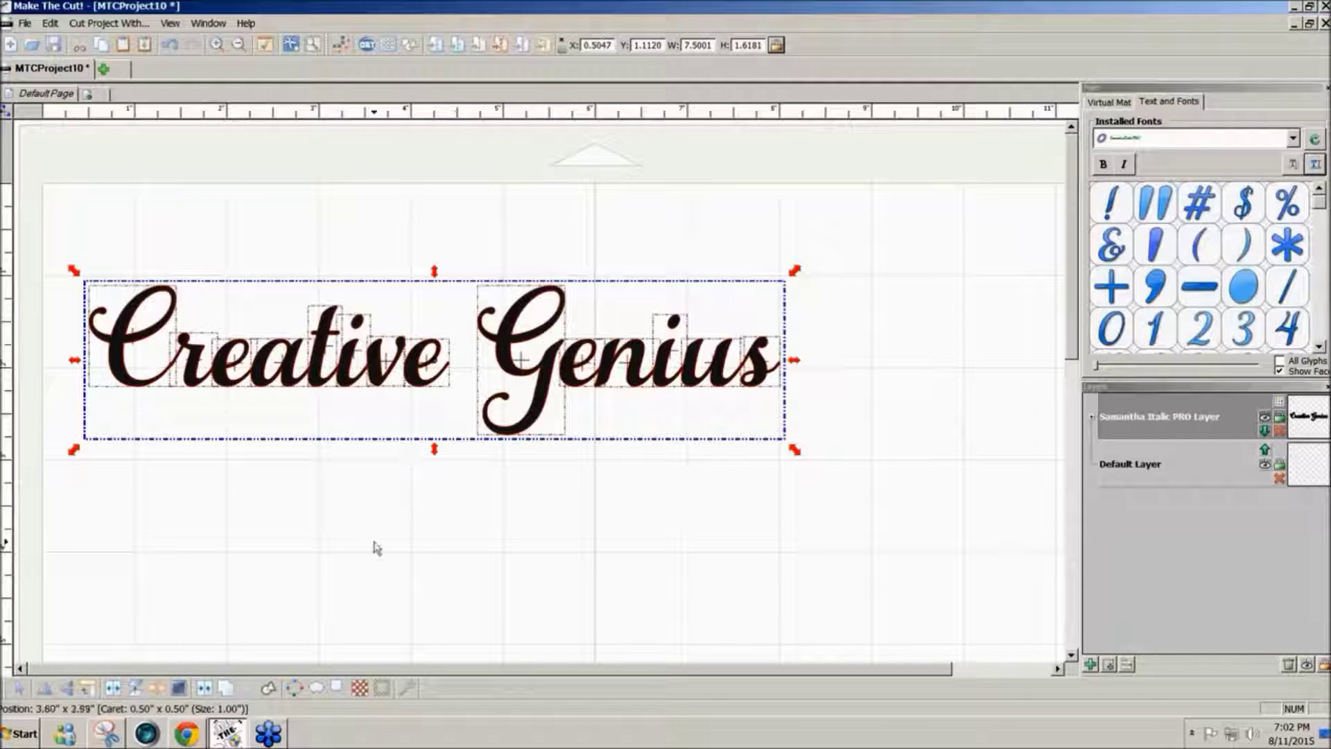
Weld the Creative Genius letters into one shape and shift it right to about X 1.24, Y 0.99
click(222, 694)
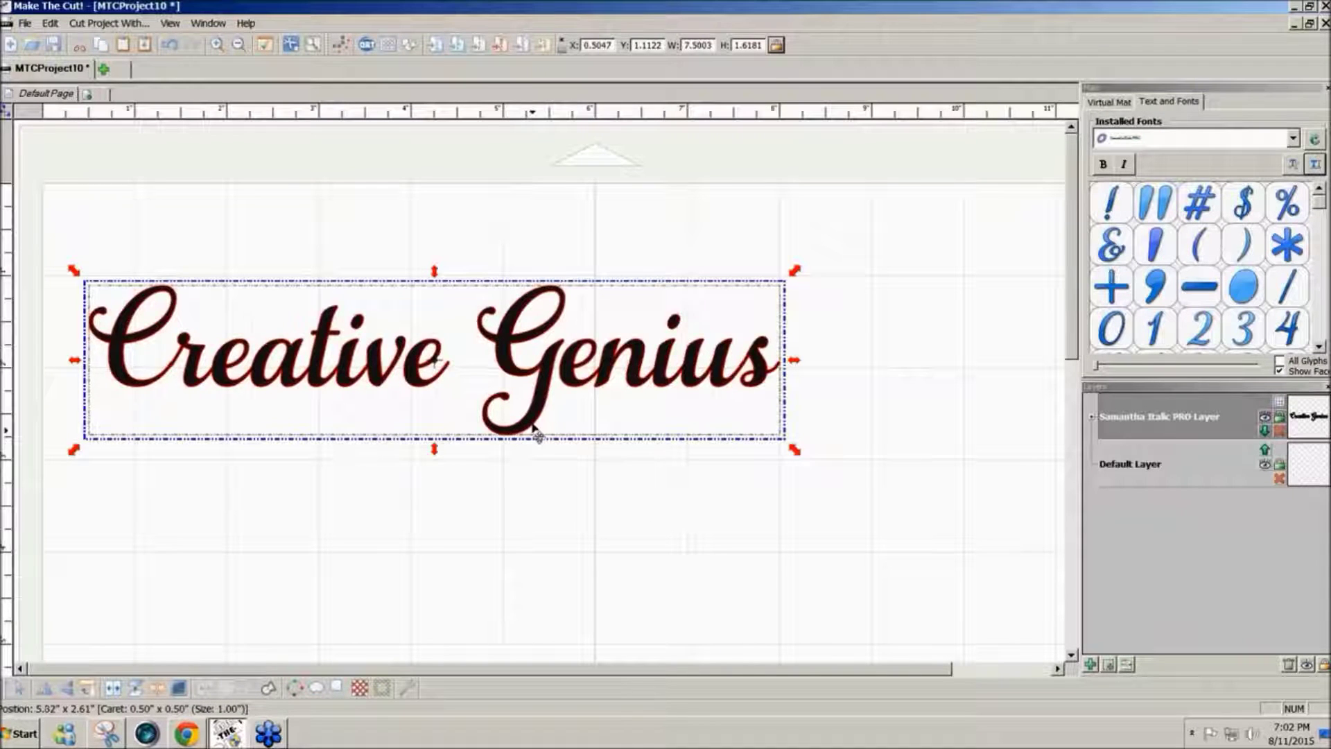
drag(535, 428, 601, 414)
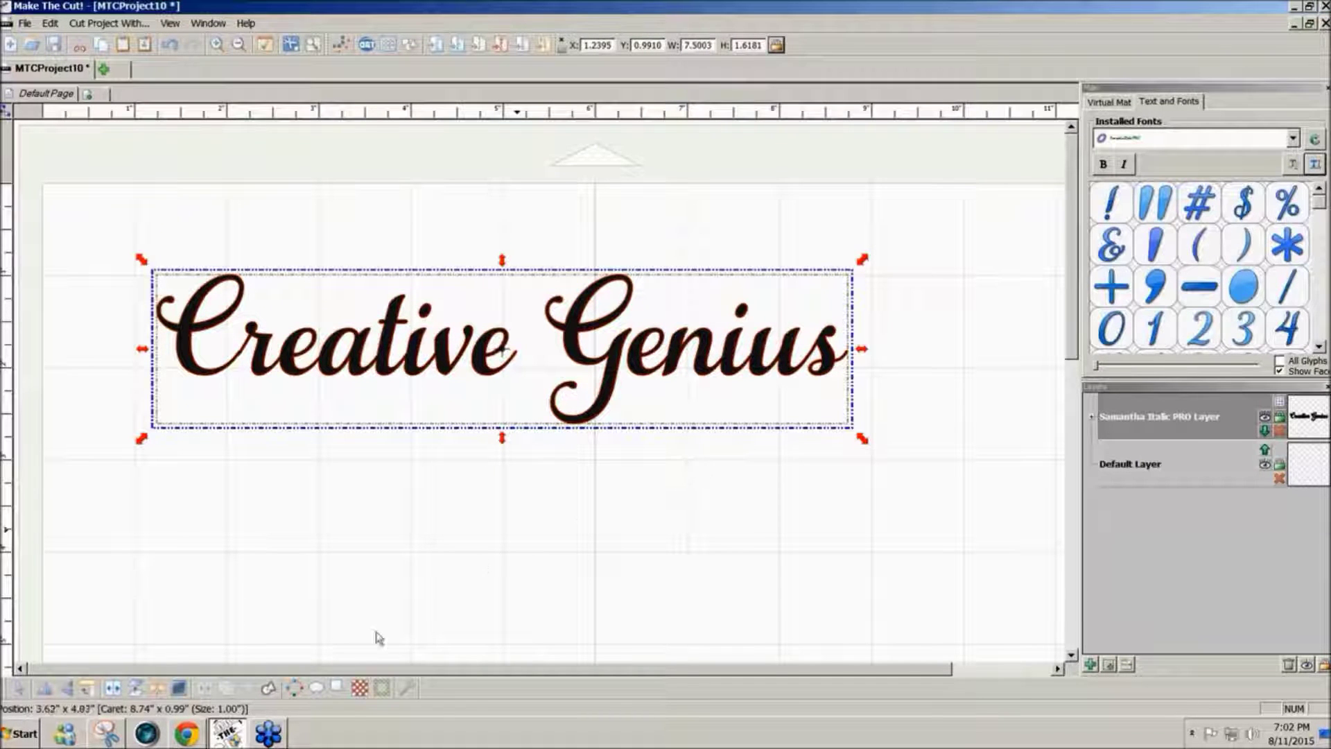
Generate a 0.08-inch rounded, blacked-out shadow layer beneath the Creative Genius text
click(337, 688)
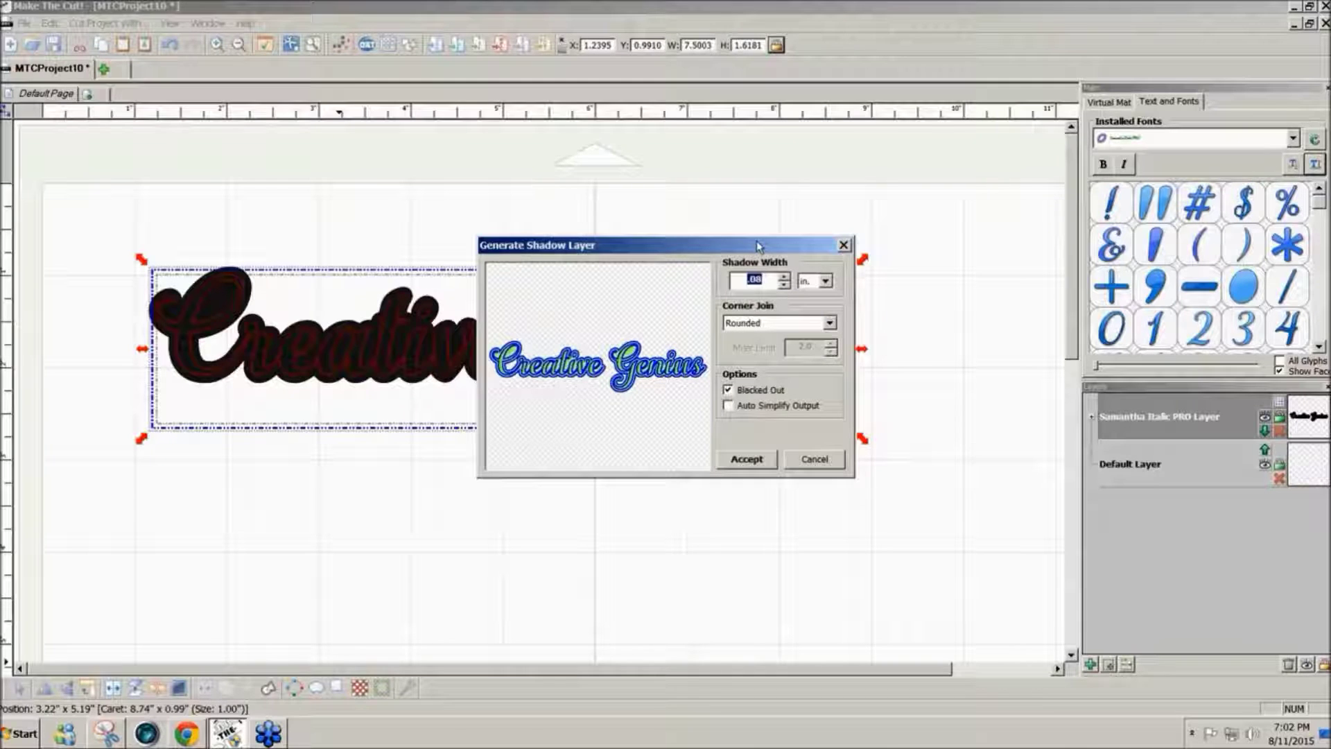
drag(759, 245, 814, 254)
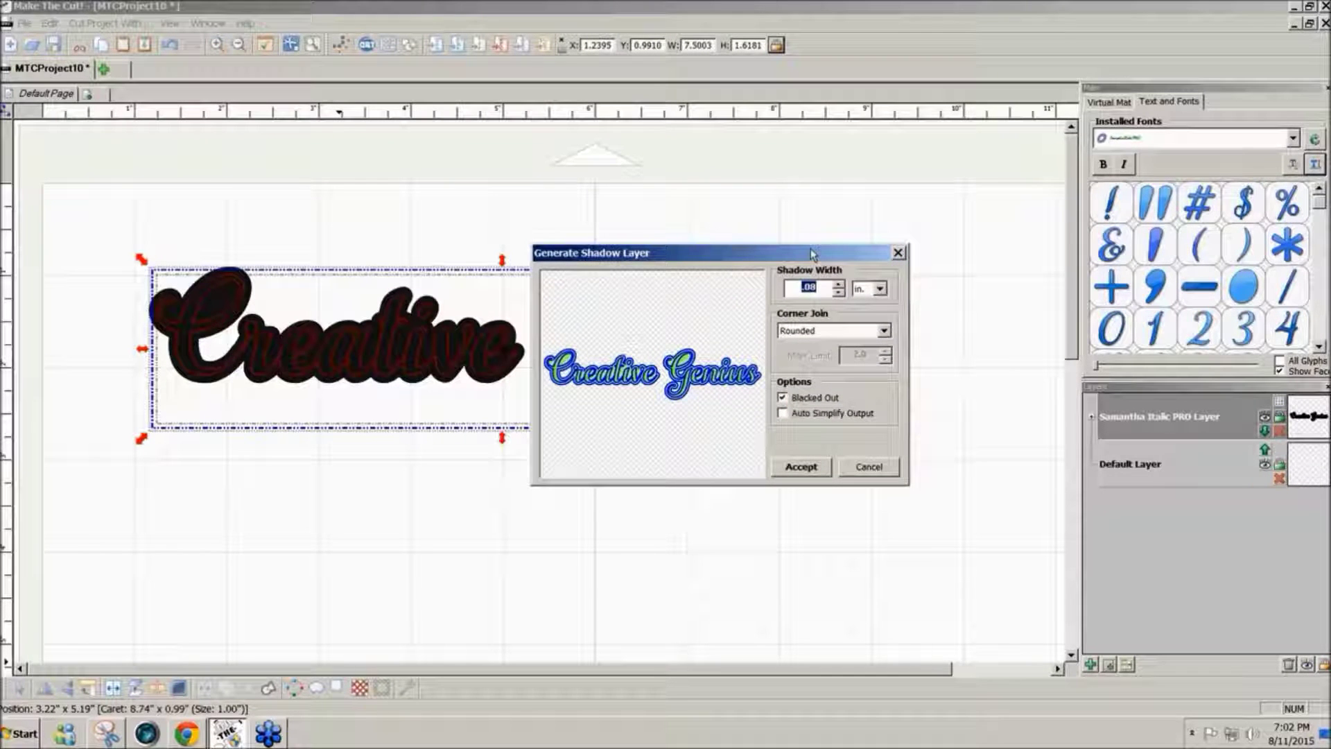
drag(810, 248, 992, 261)
click(965, 411)
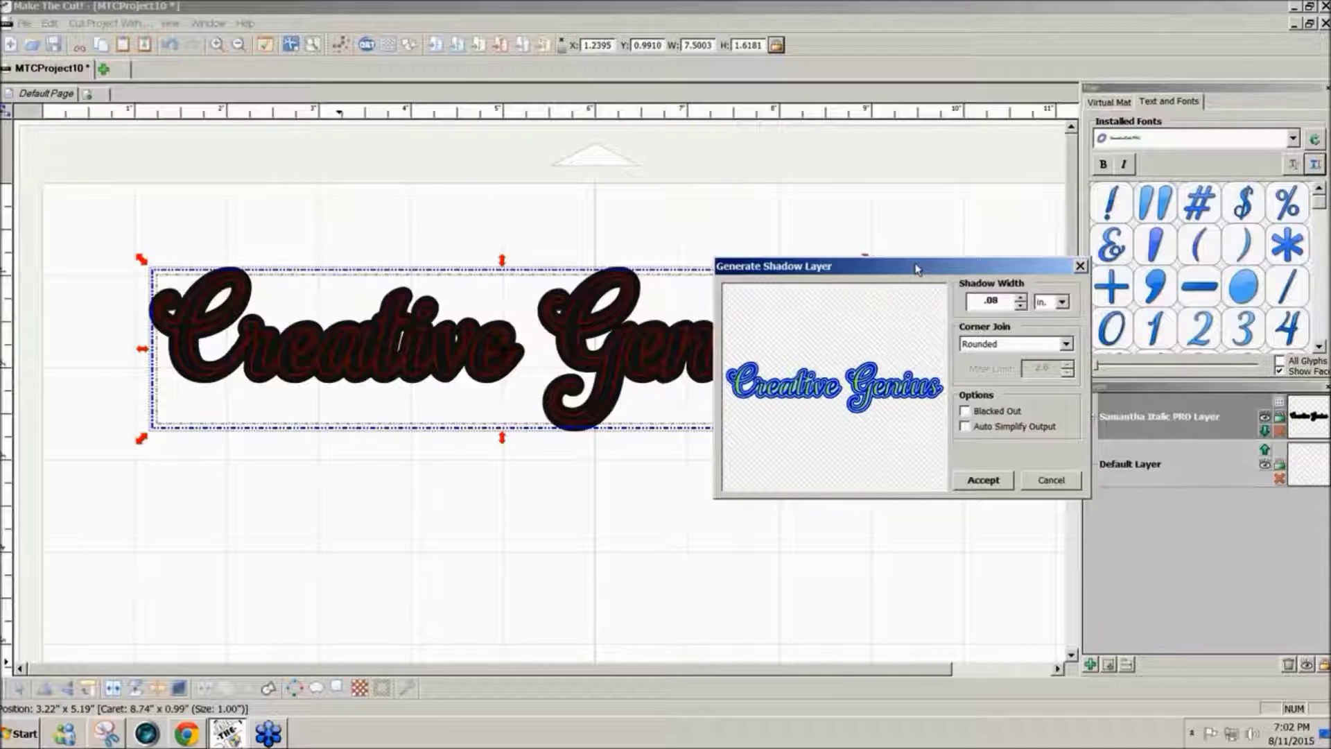
drag(914, 269, 799, 454)
click(848, 597)
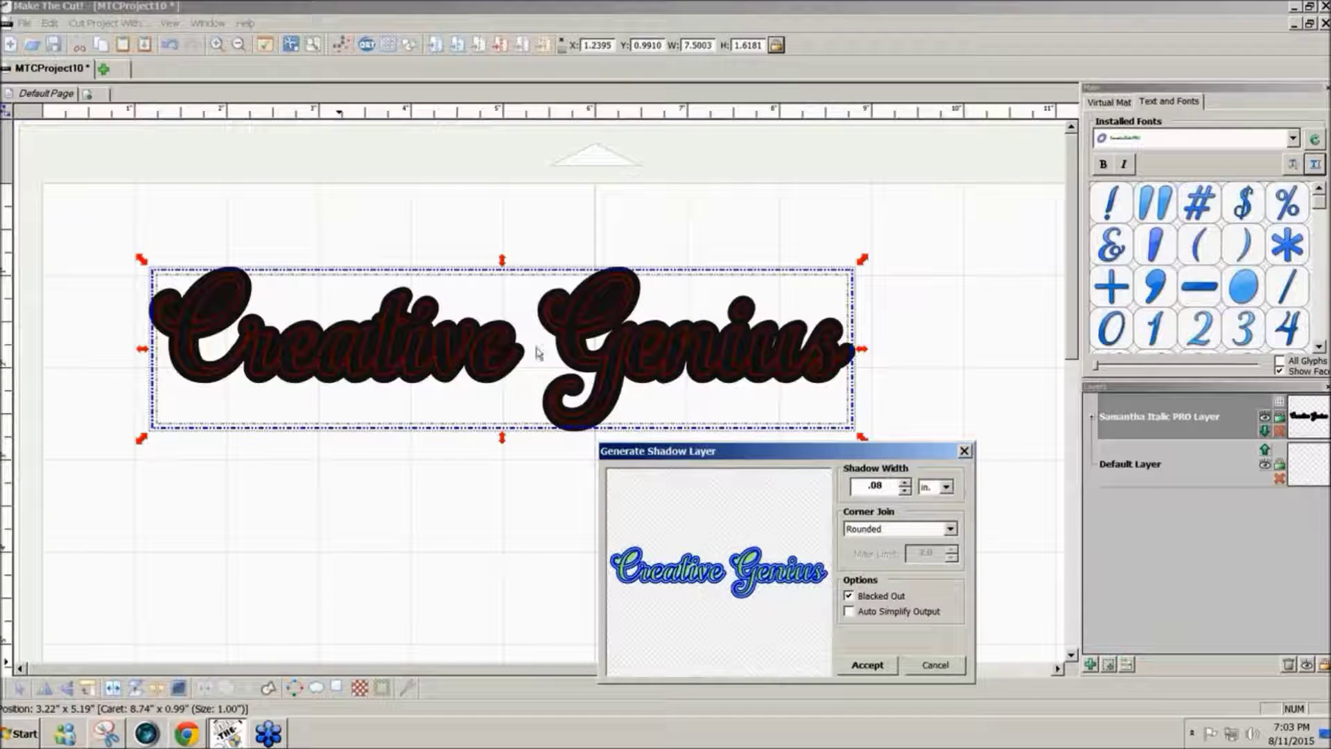
click(869, 665)
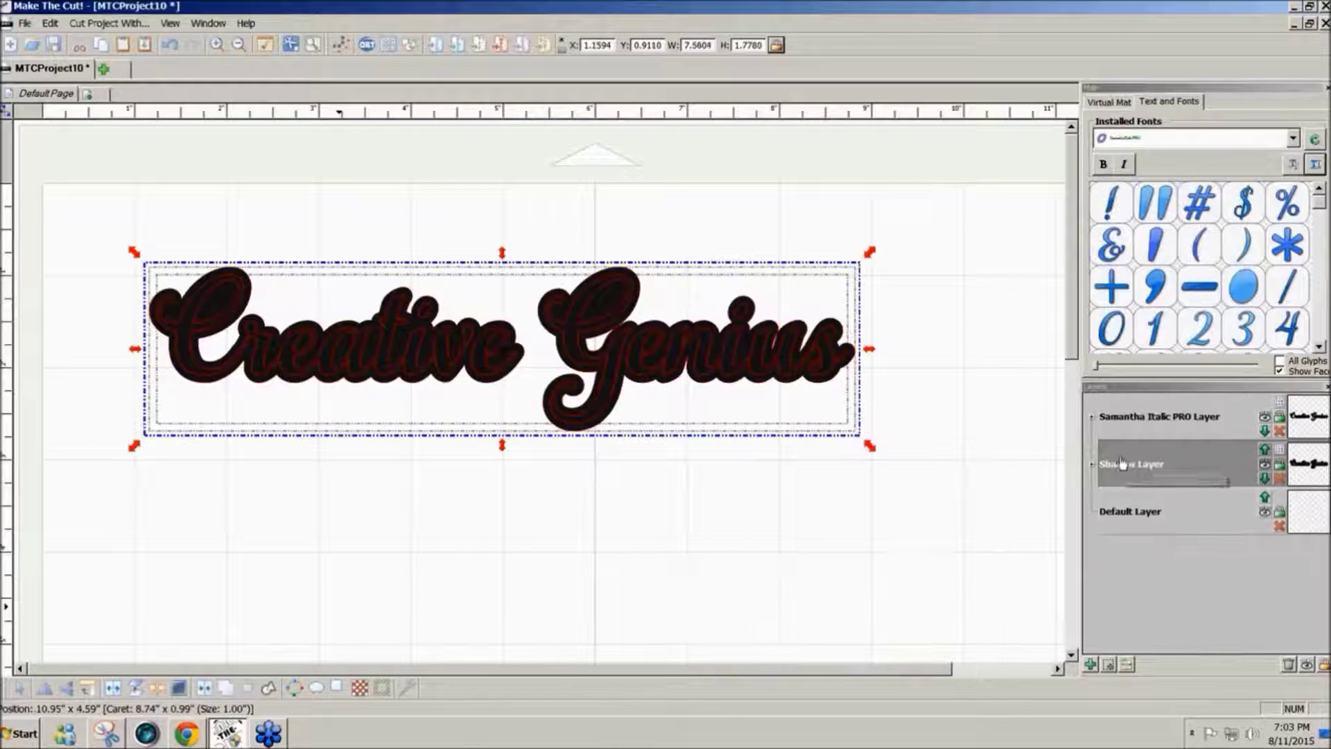
Colour the Creative Genius text black and its shadow layer pale peach
click(1284, 454)
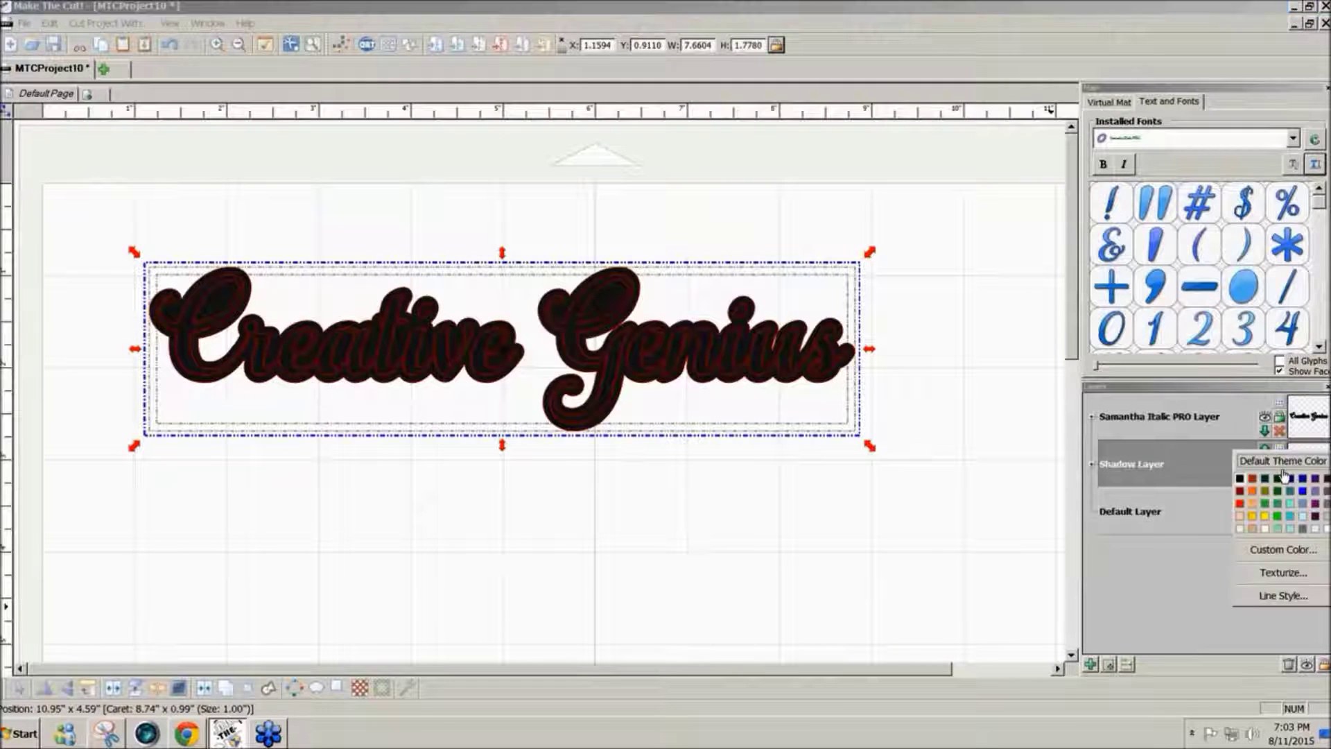
click(1249, 502)
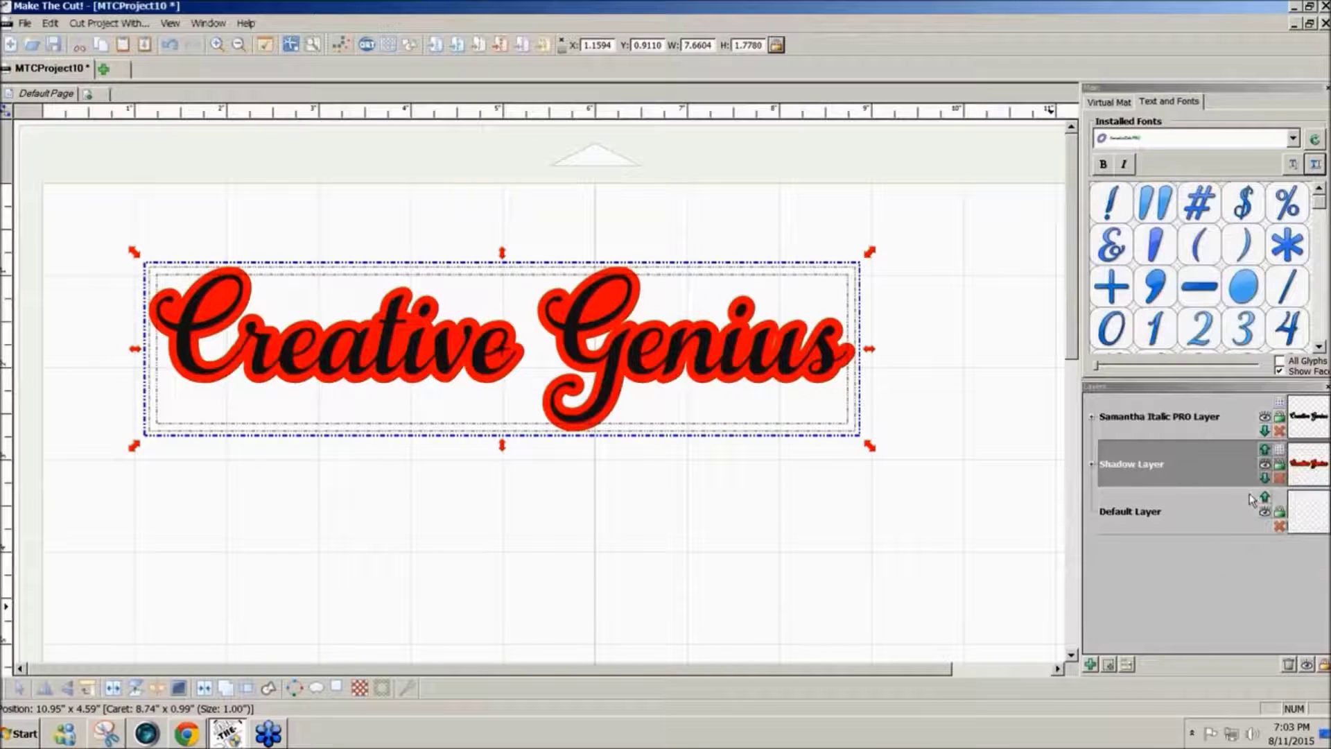
click(1277, 408)
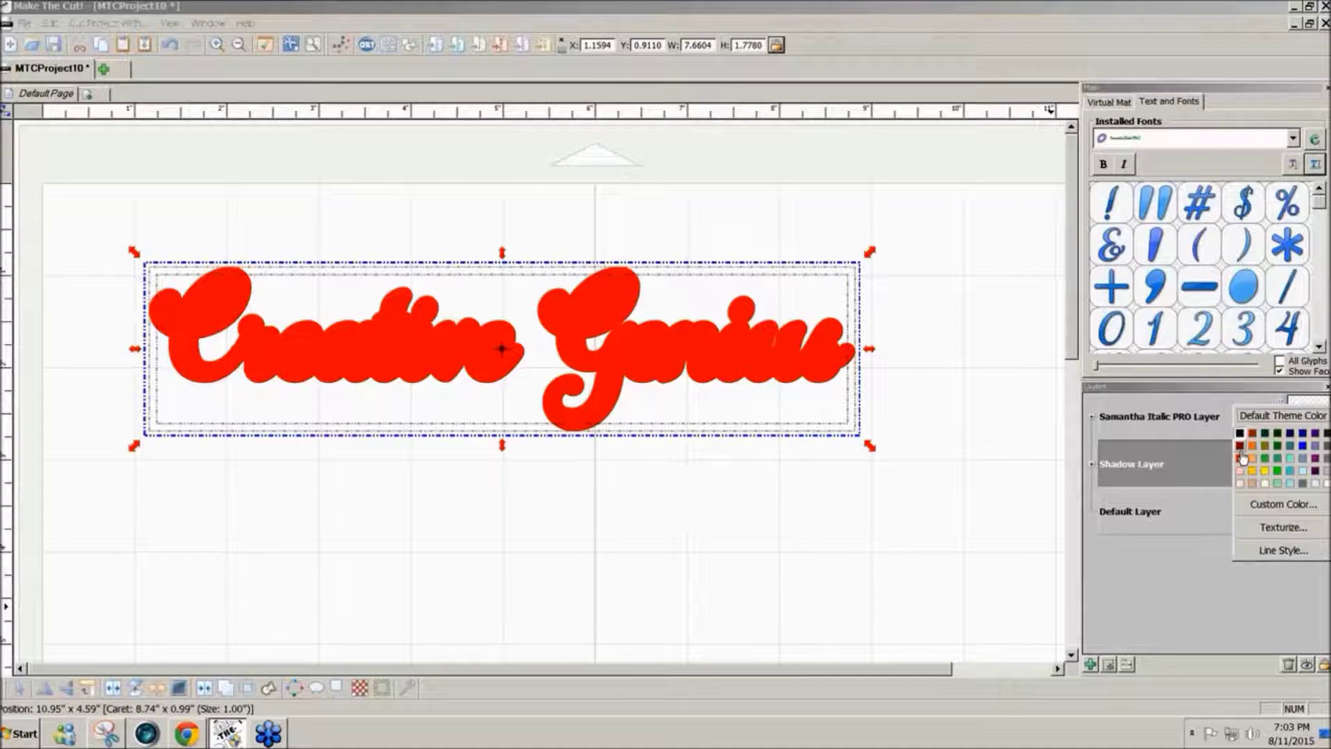
click(1240, 435)
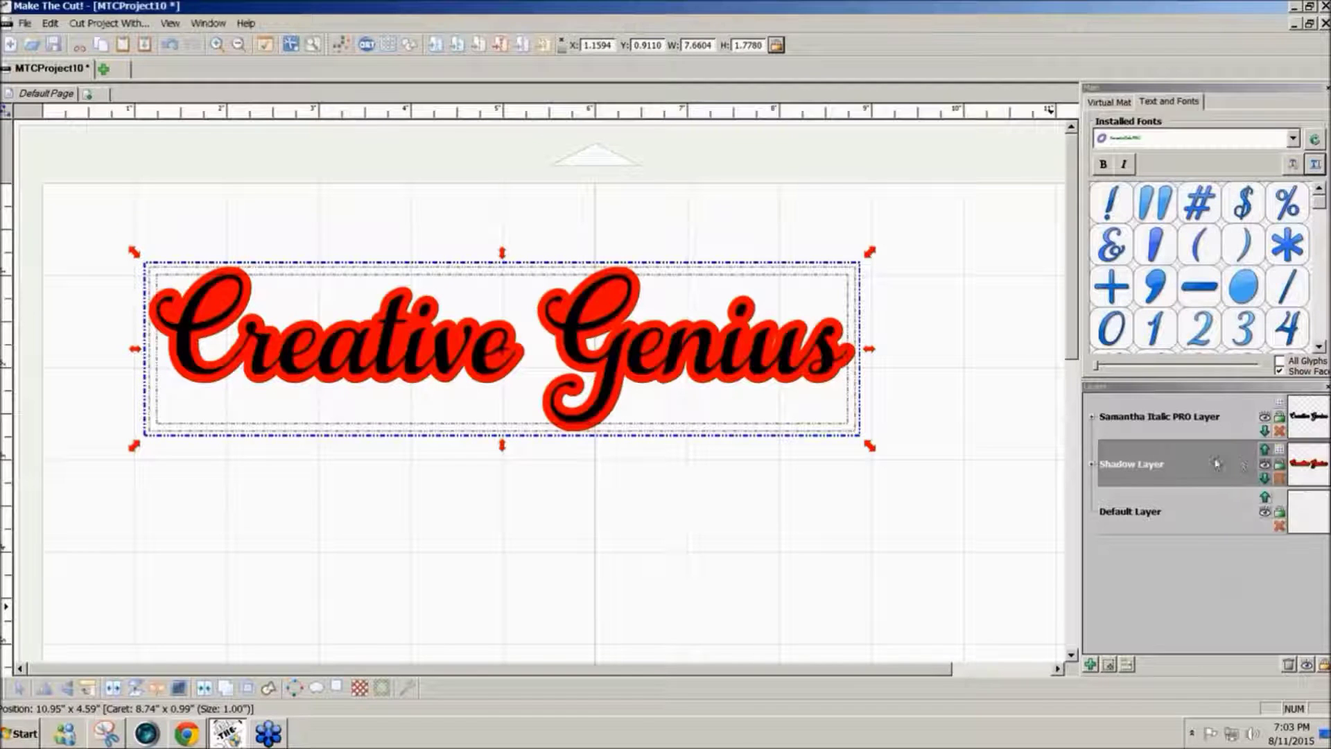
click(1280, 451)
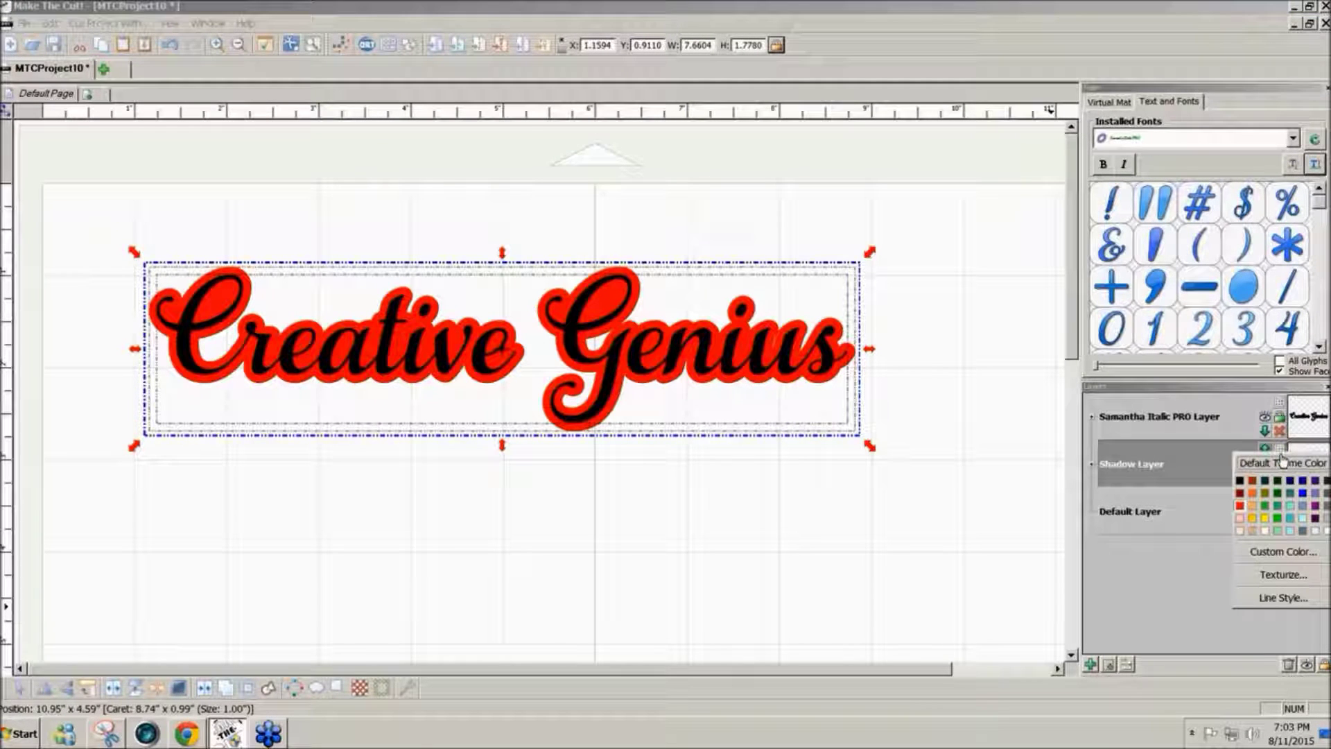
click(1239, 531)
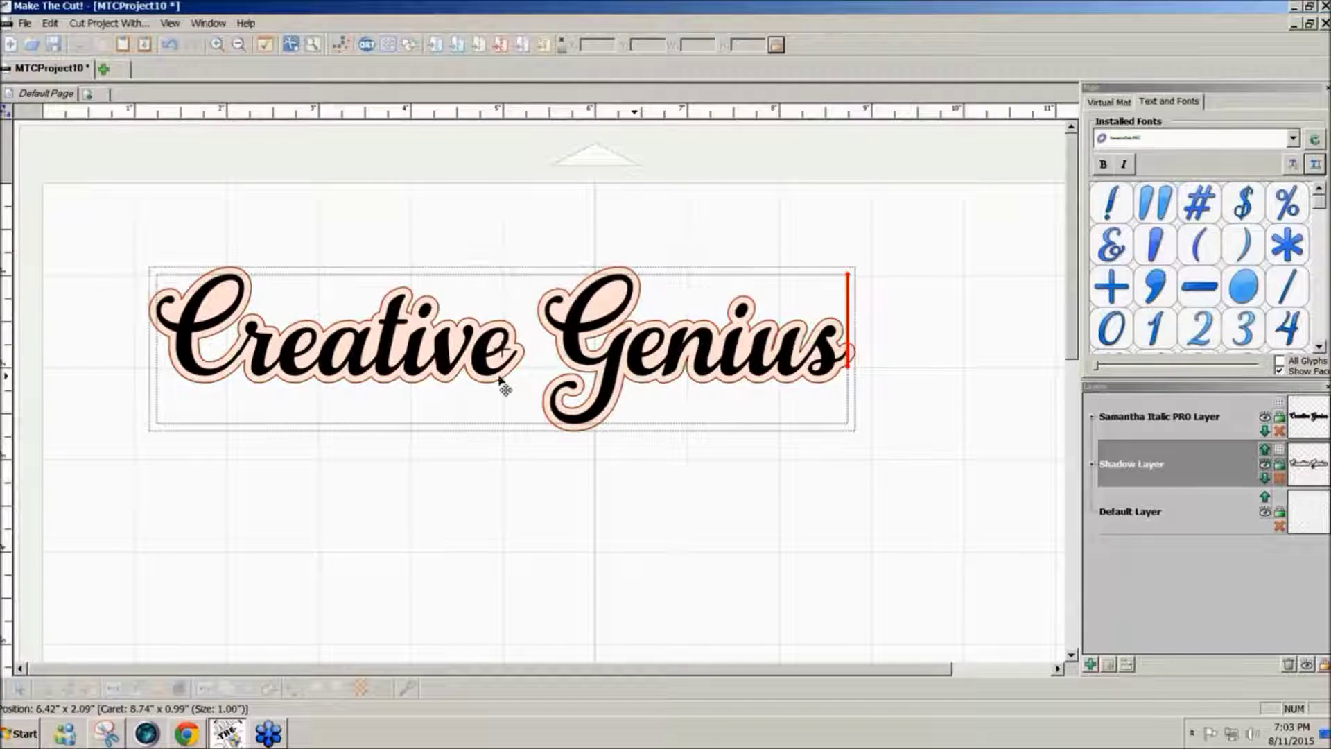
Lift the black text off its peach shadow, park the shadowed copy at the page bottom, reselect the black text
drag(1017, 481, 139, 227)
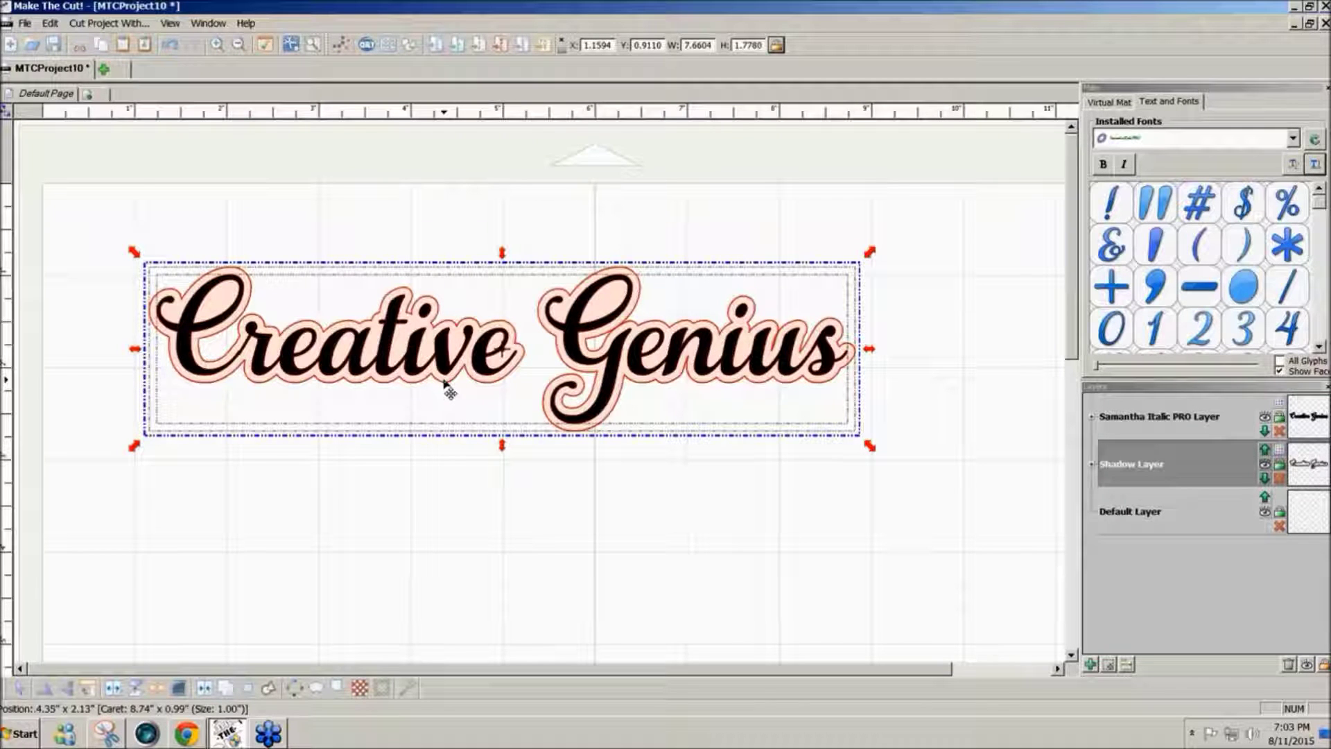
drag(445, 381, 481, 604)
click(647, 632)
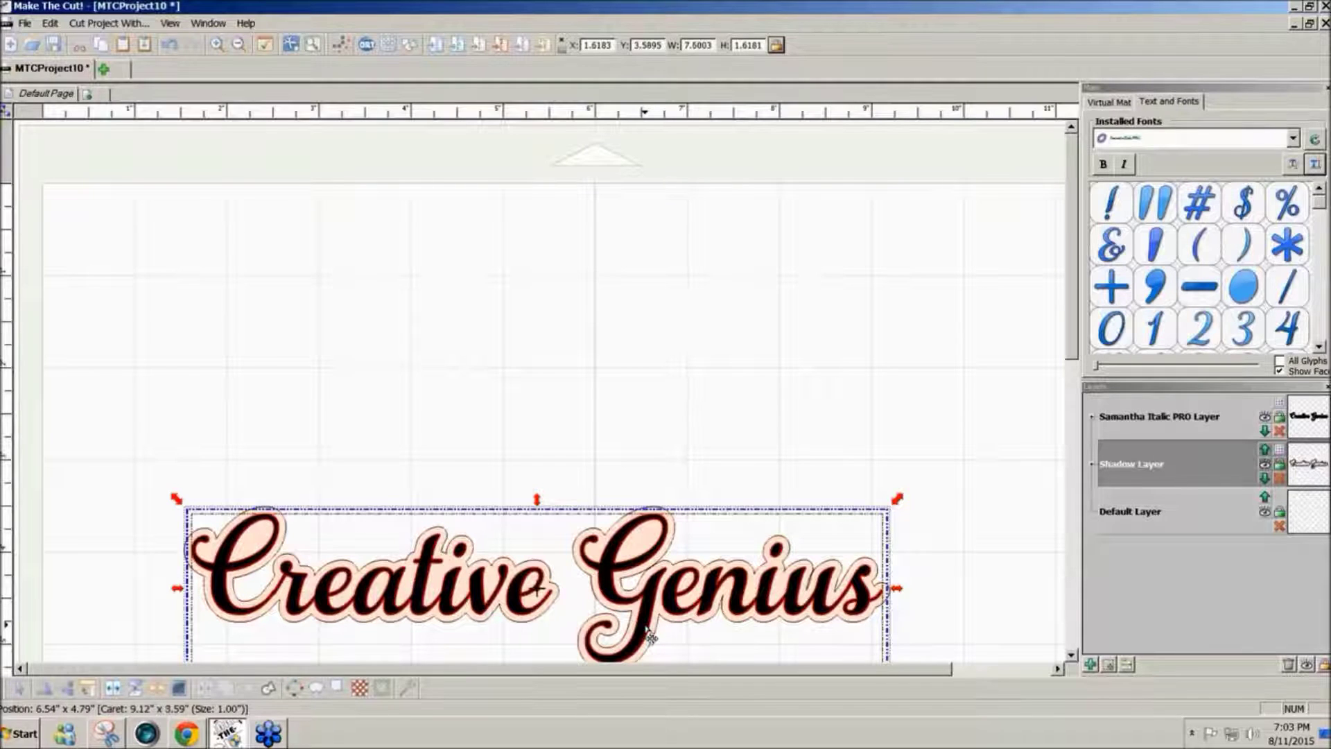
drag(648, 634, 645, 418)
click(638, 624)
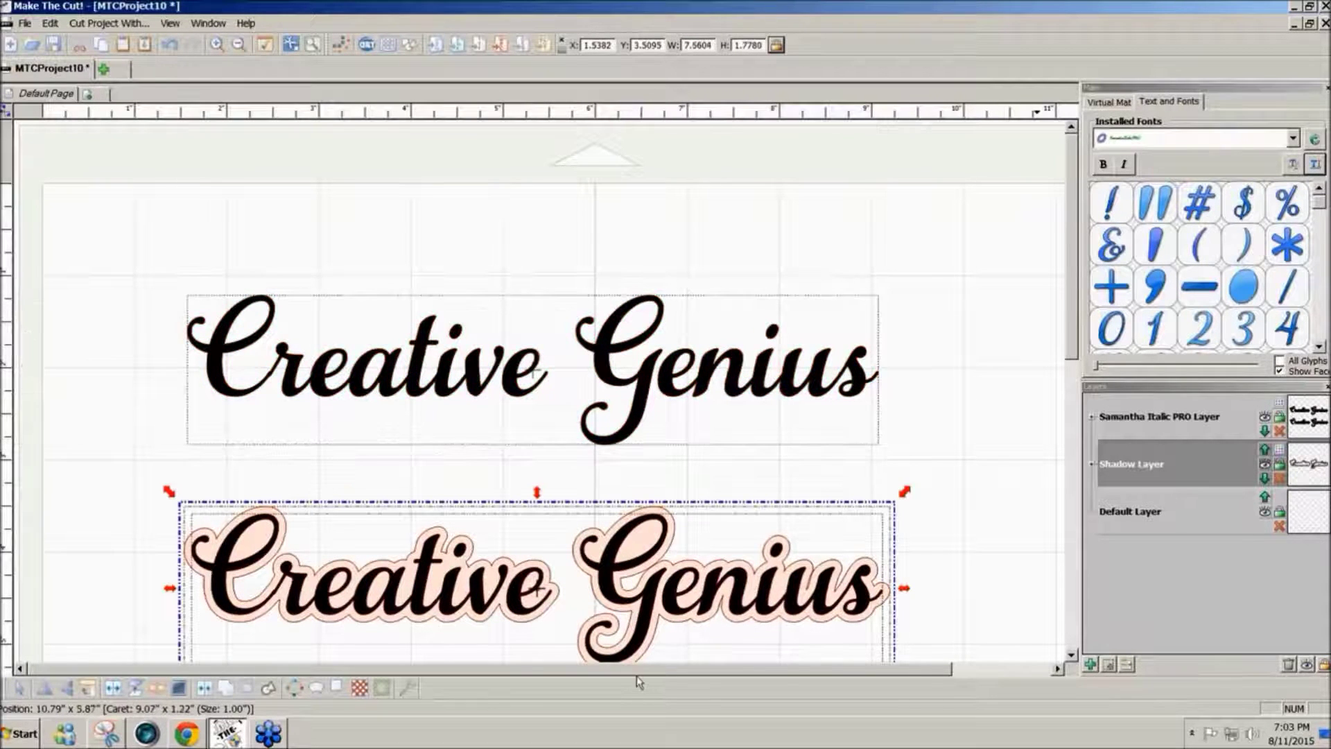
click(942, 490)
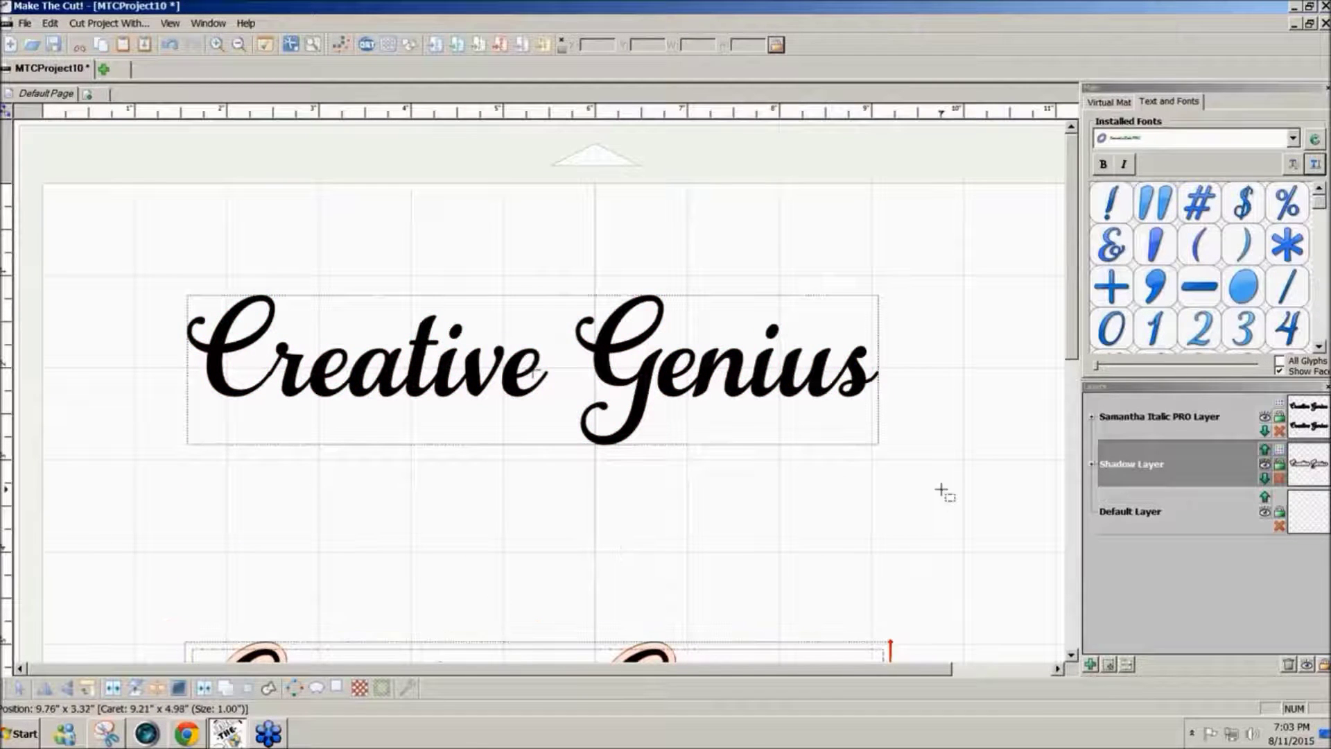
drag(941, 490, 95, 223)
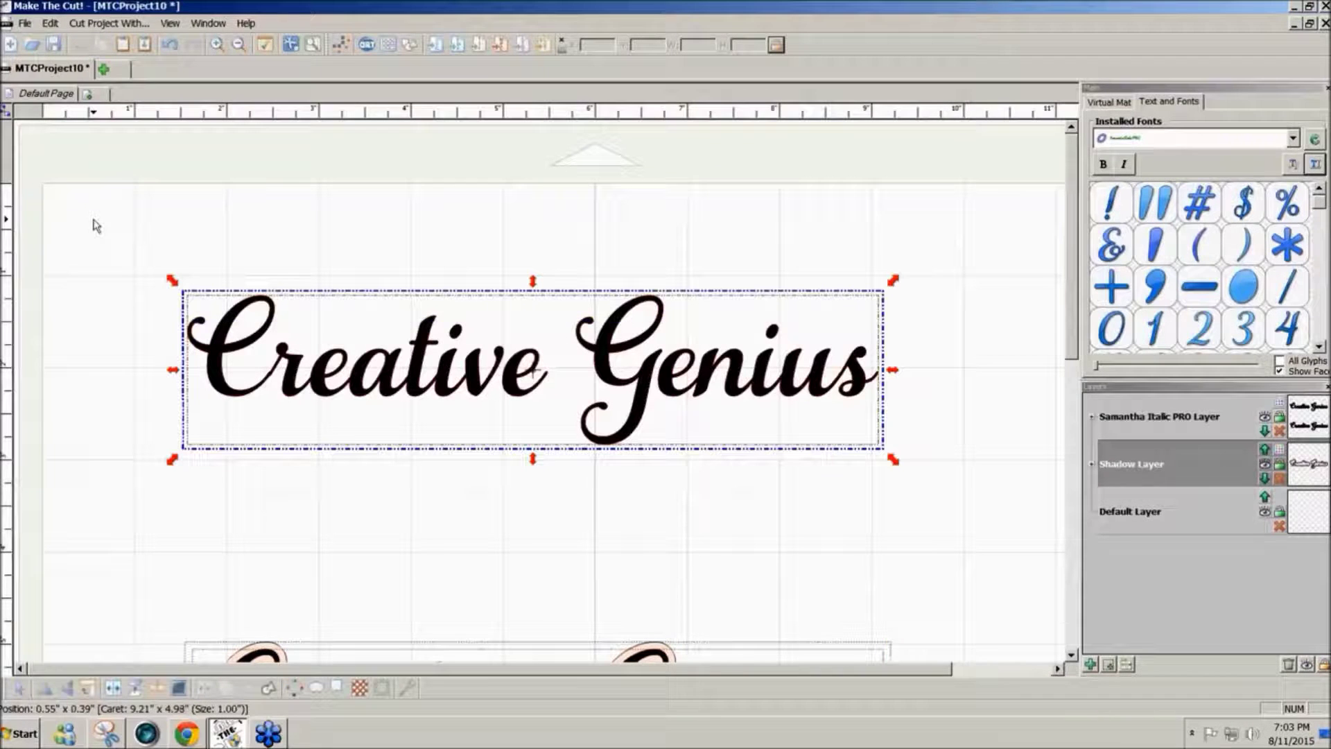
Open Edit > Duplicate > Nested Duplicate for the black text, showing 0.08 in rounded, pink-to-dark-red shadowing
click(51, 23)
mouse_move(97, 137)
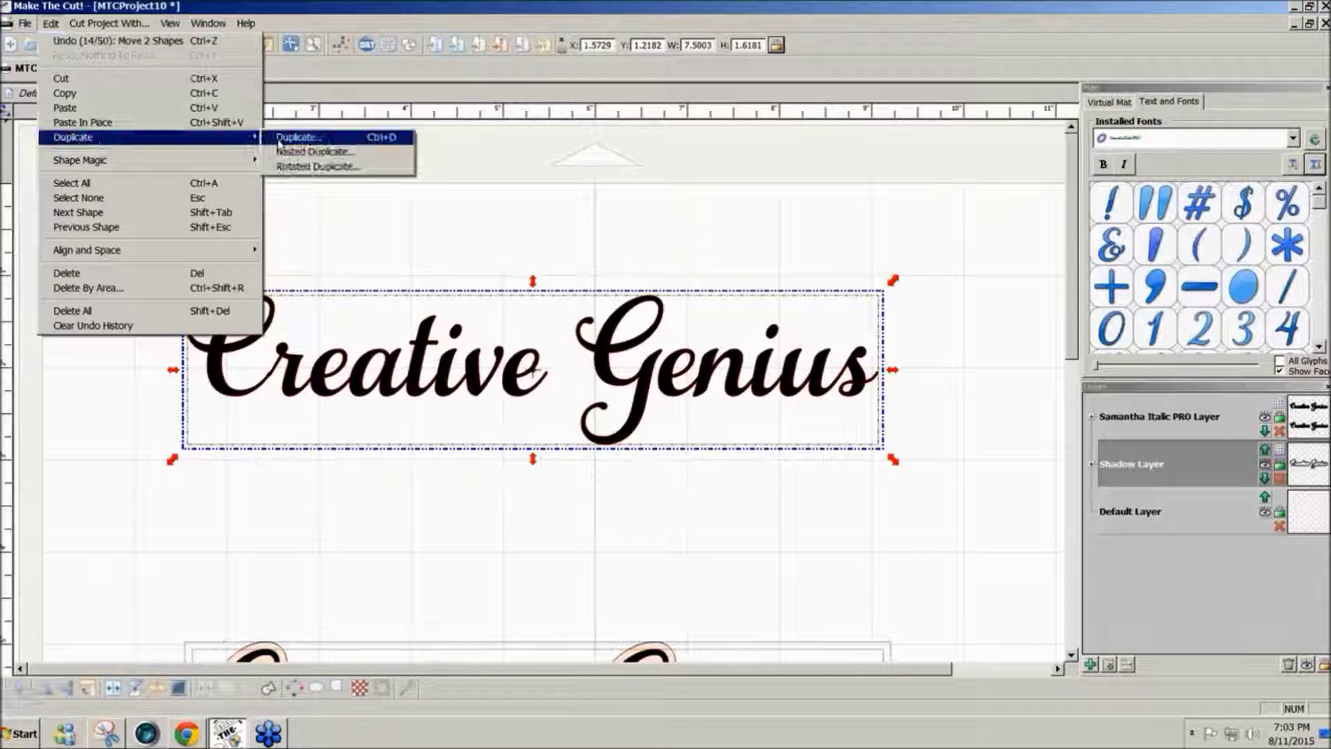
click(300, 152)
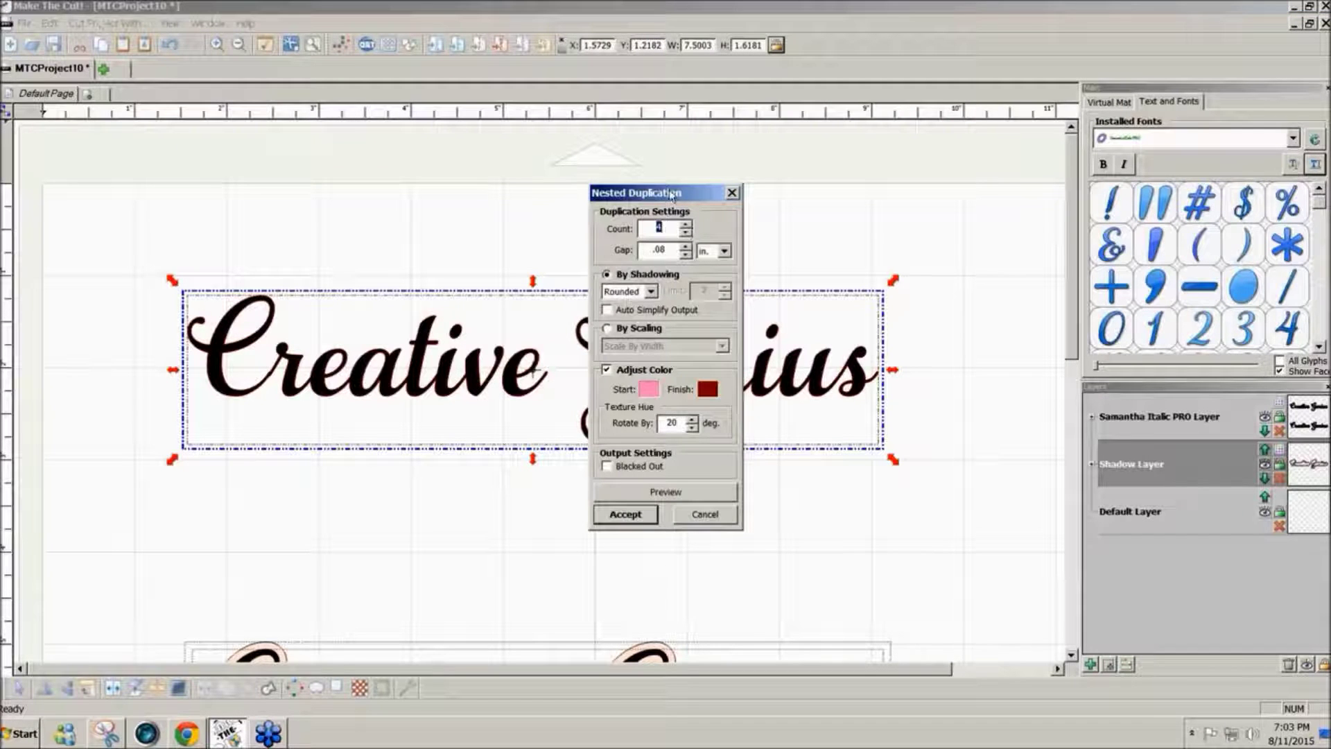
drag(671, 194, 976, 234)
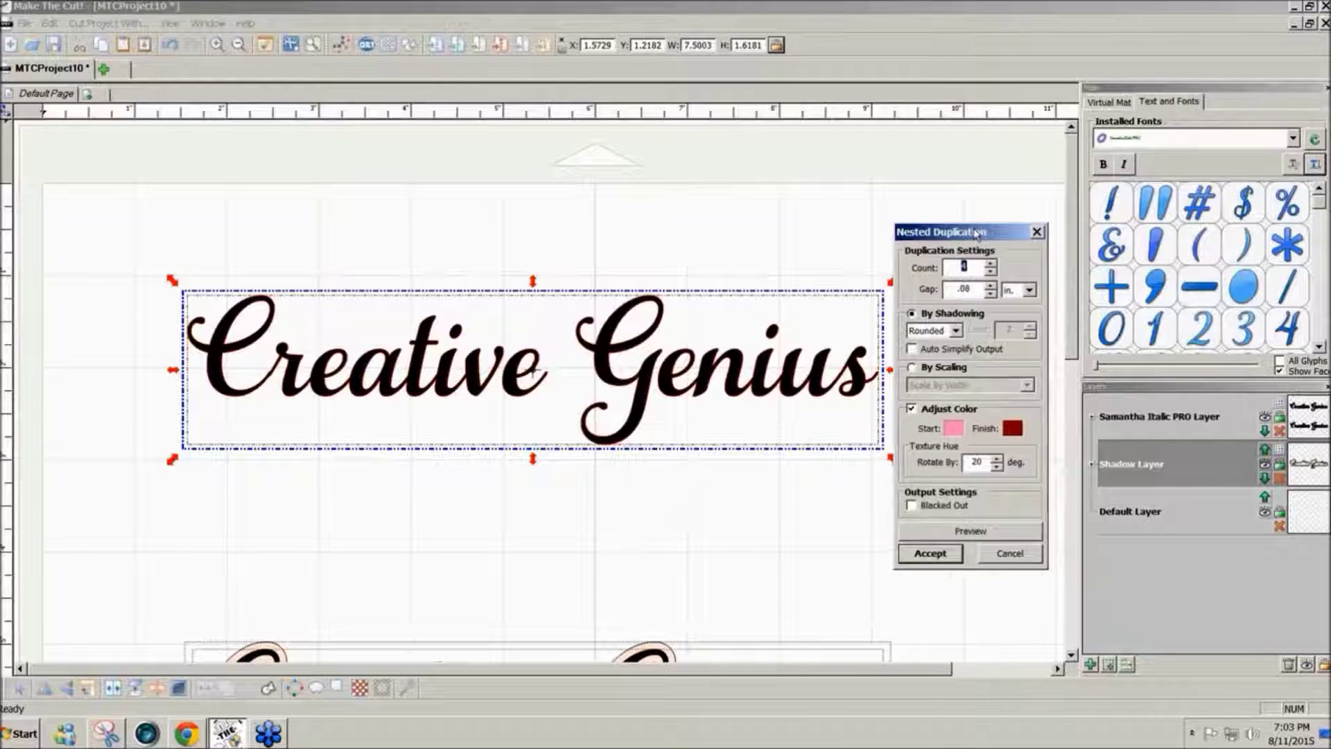
Lighten the start colour to pale pink (Lum 221), then preview and accept four nested rounded shadows
click(953, 427)
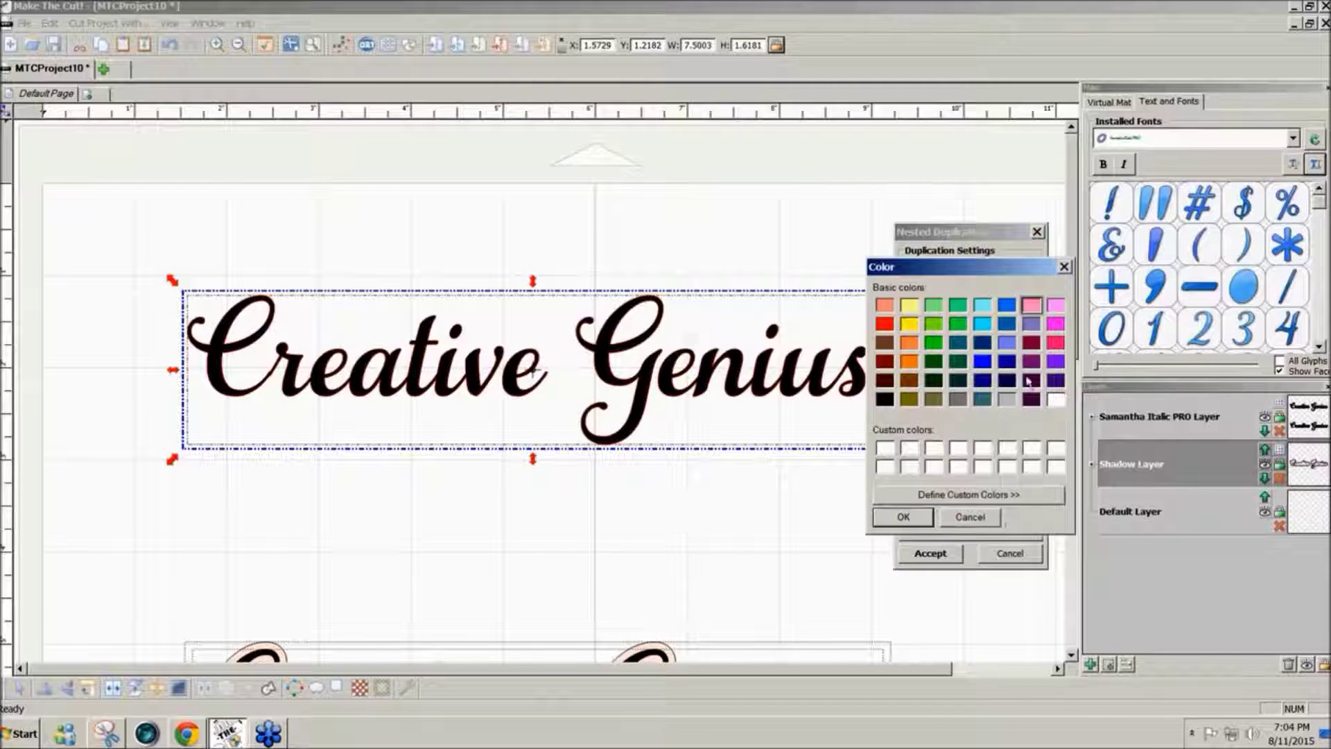
click(969, 494)
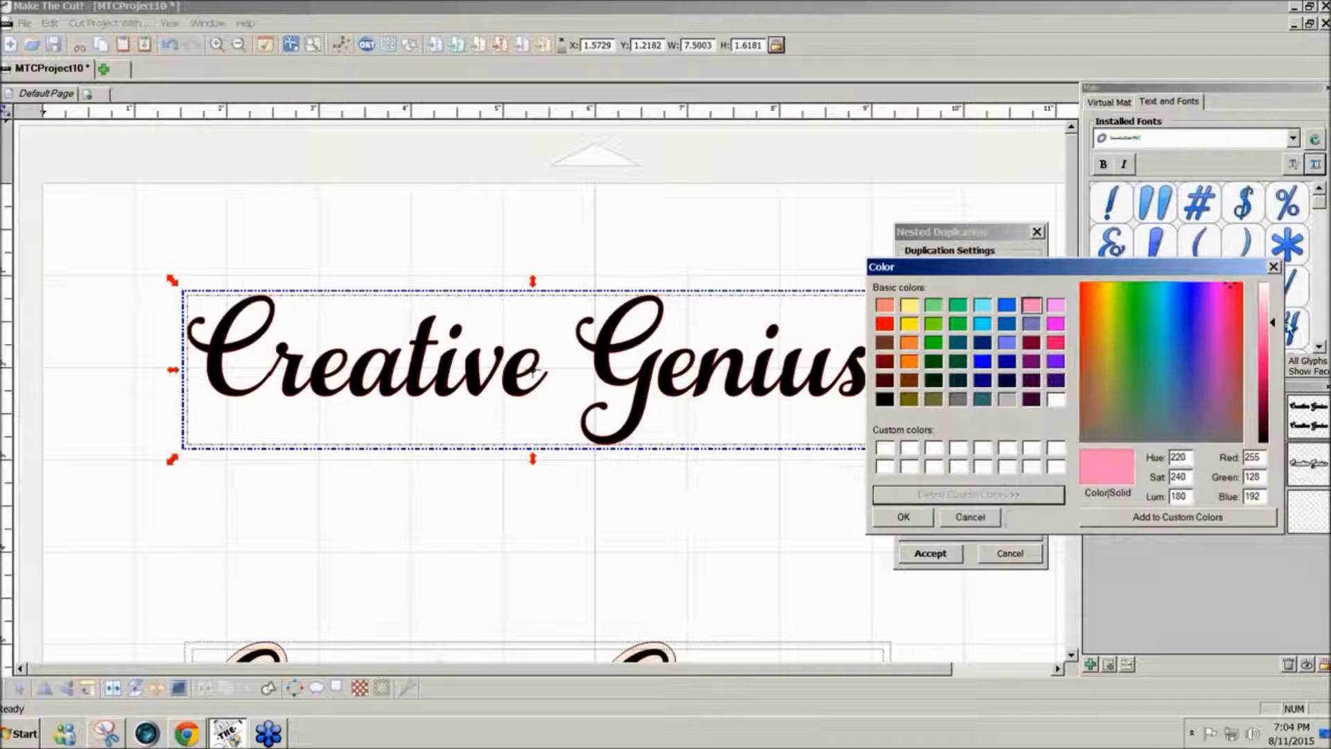
click(1268, 295)
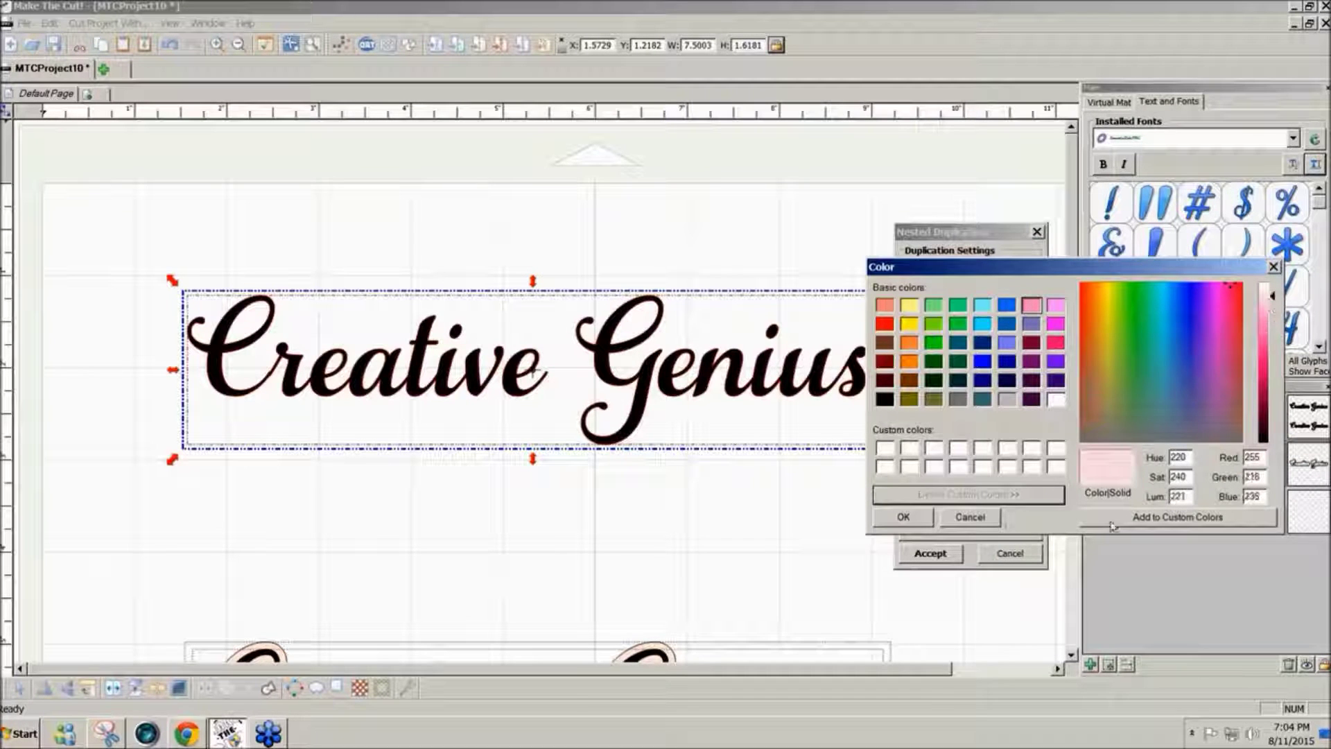
click(926, 520)
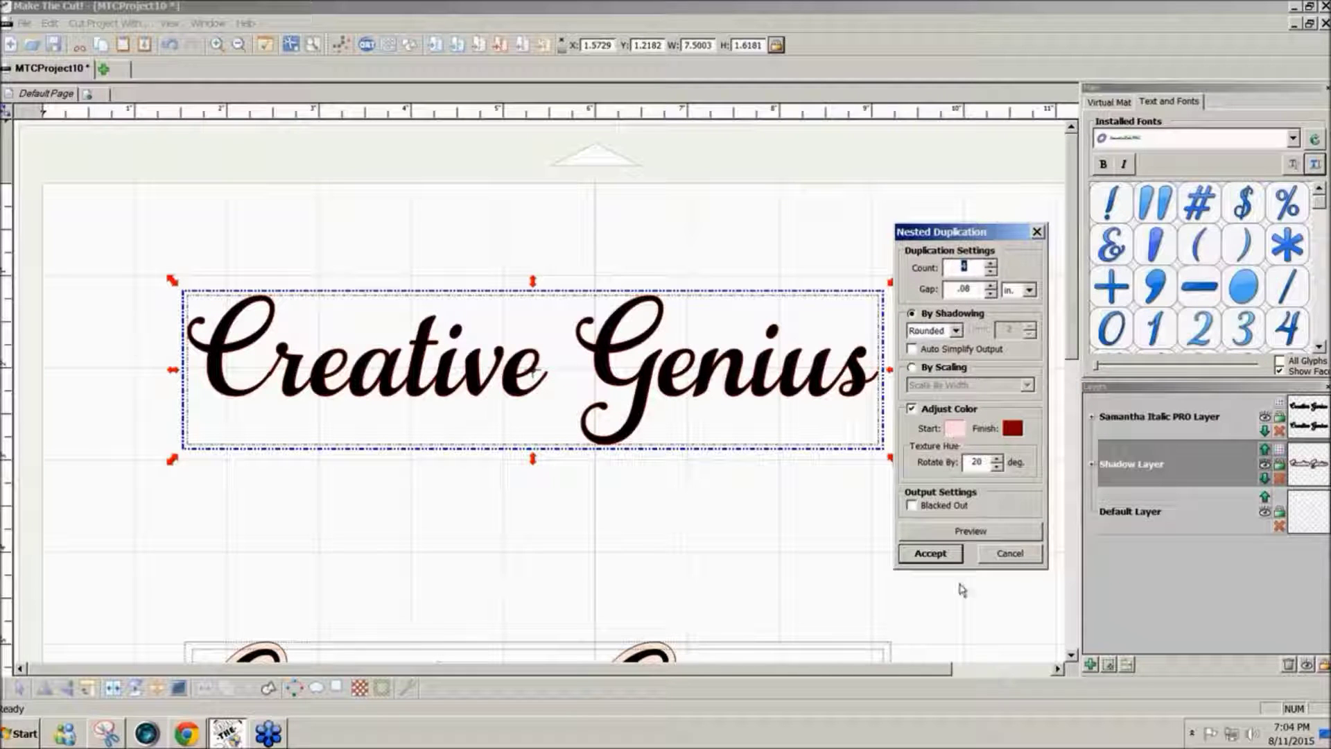
click(956, 532)
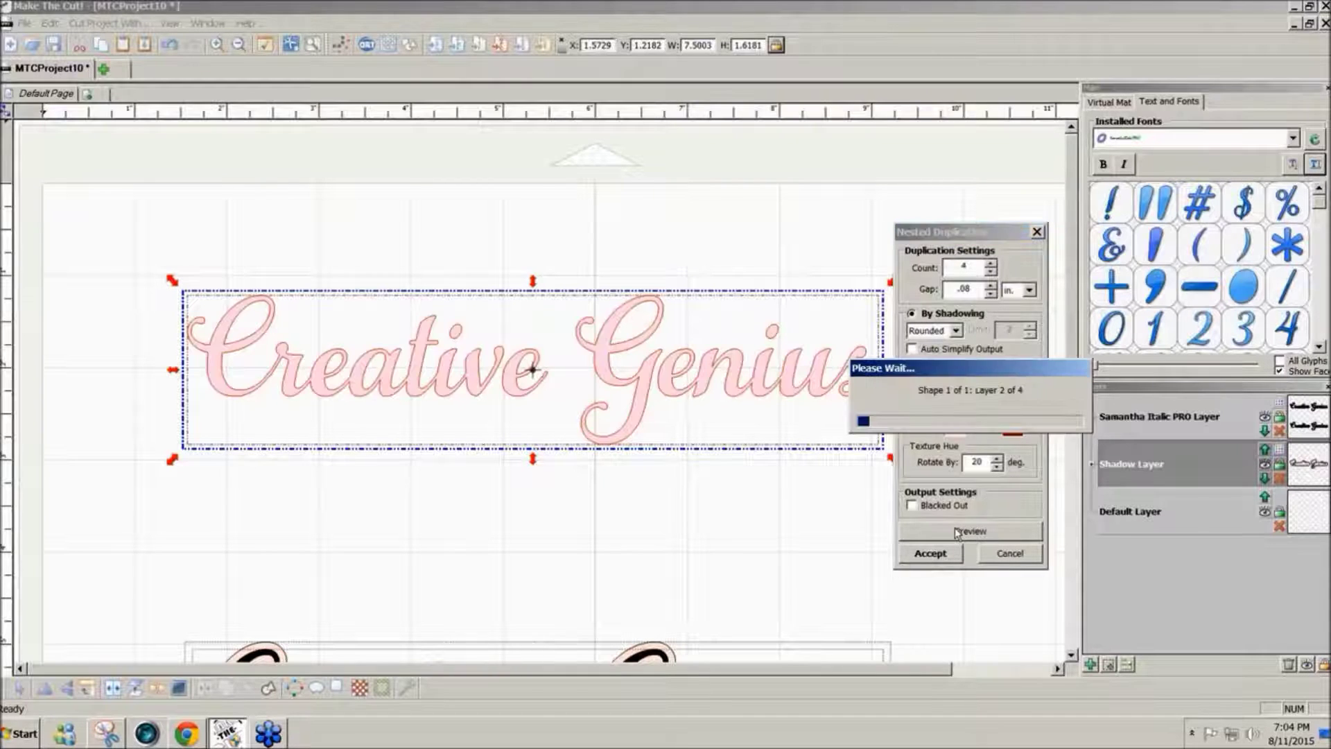
drag(950, 233, 1024, 233)
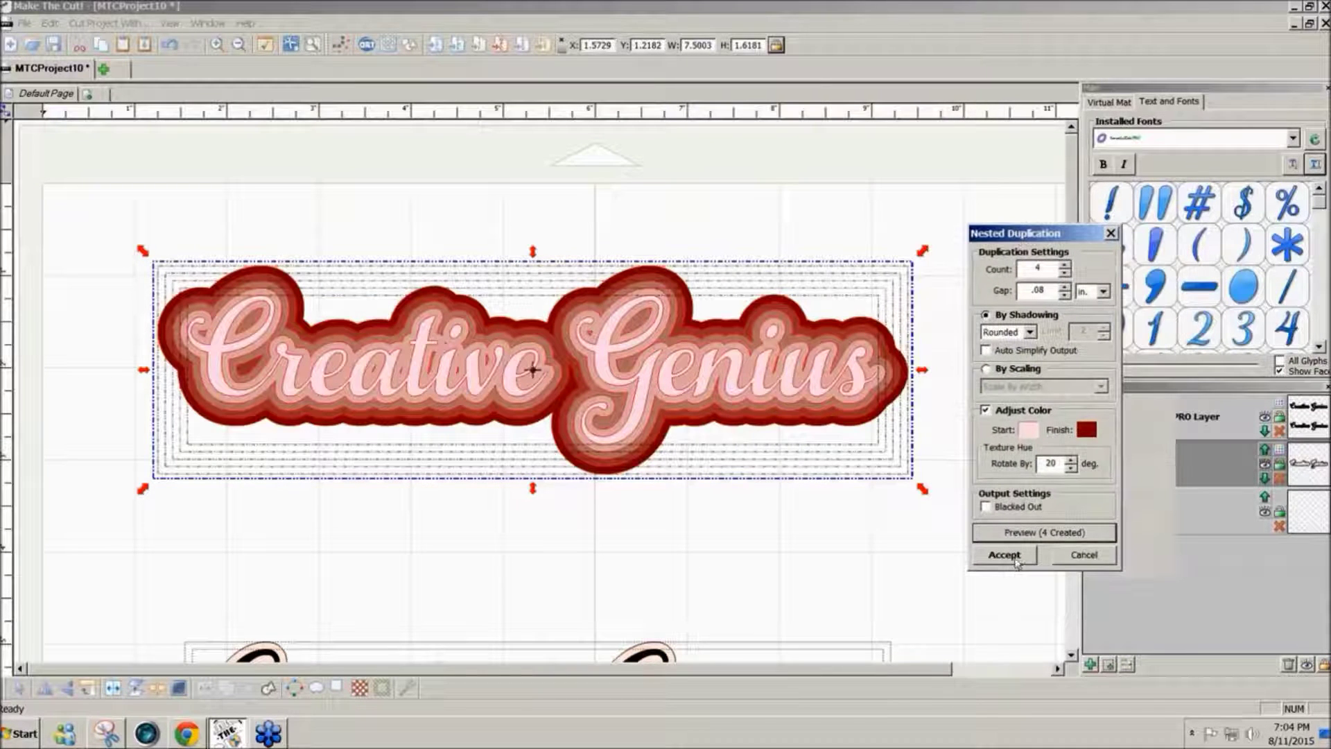
click(1016, 560)
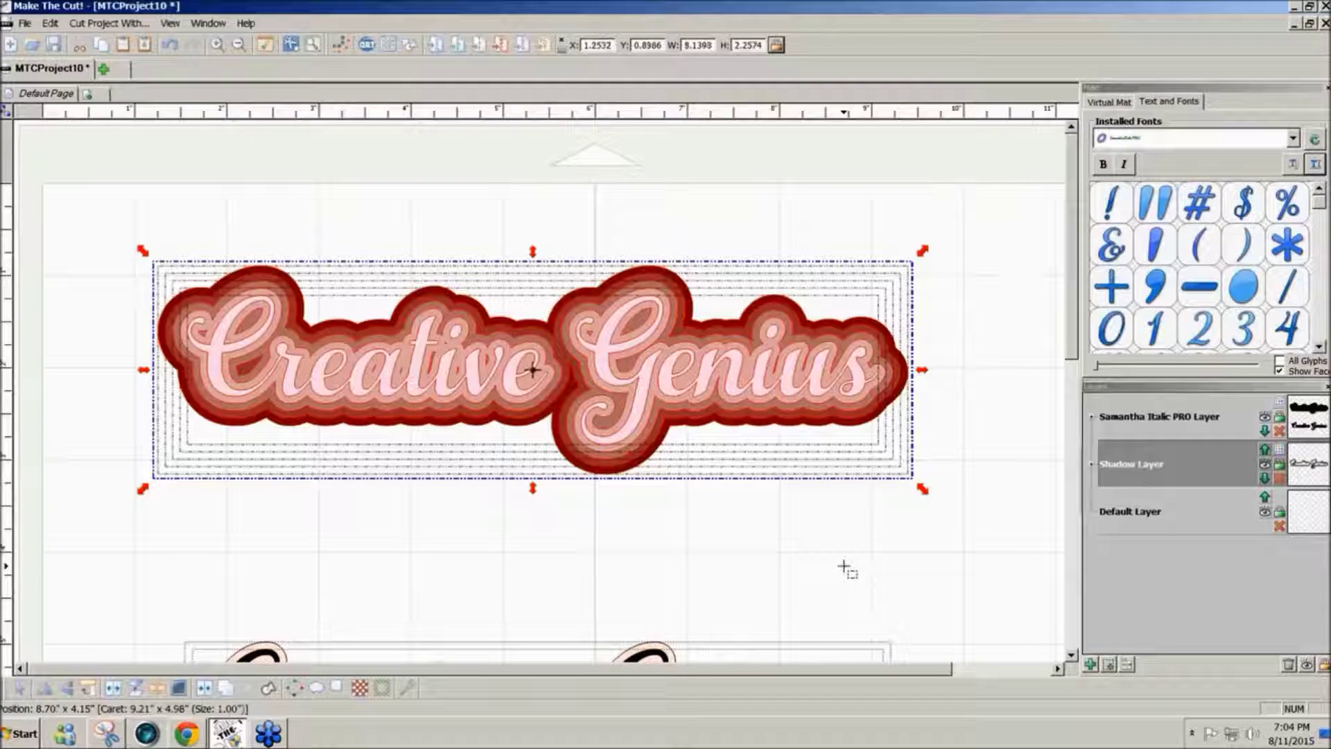
Move the pink top text to a New Layer coloured black, then pull it and the pink outline below the shadows
click(844, 566)
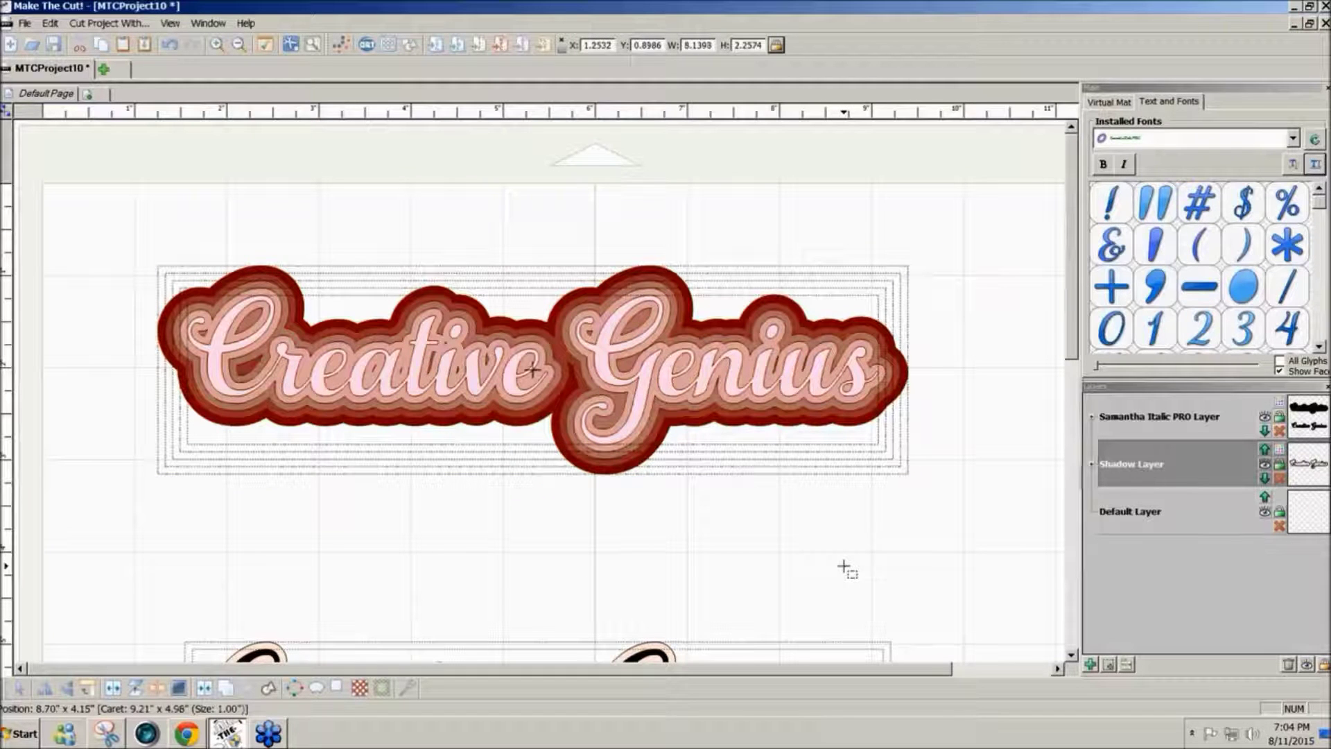
drag(631, 426, 1279, 410)
click(1280, 413)
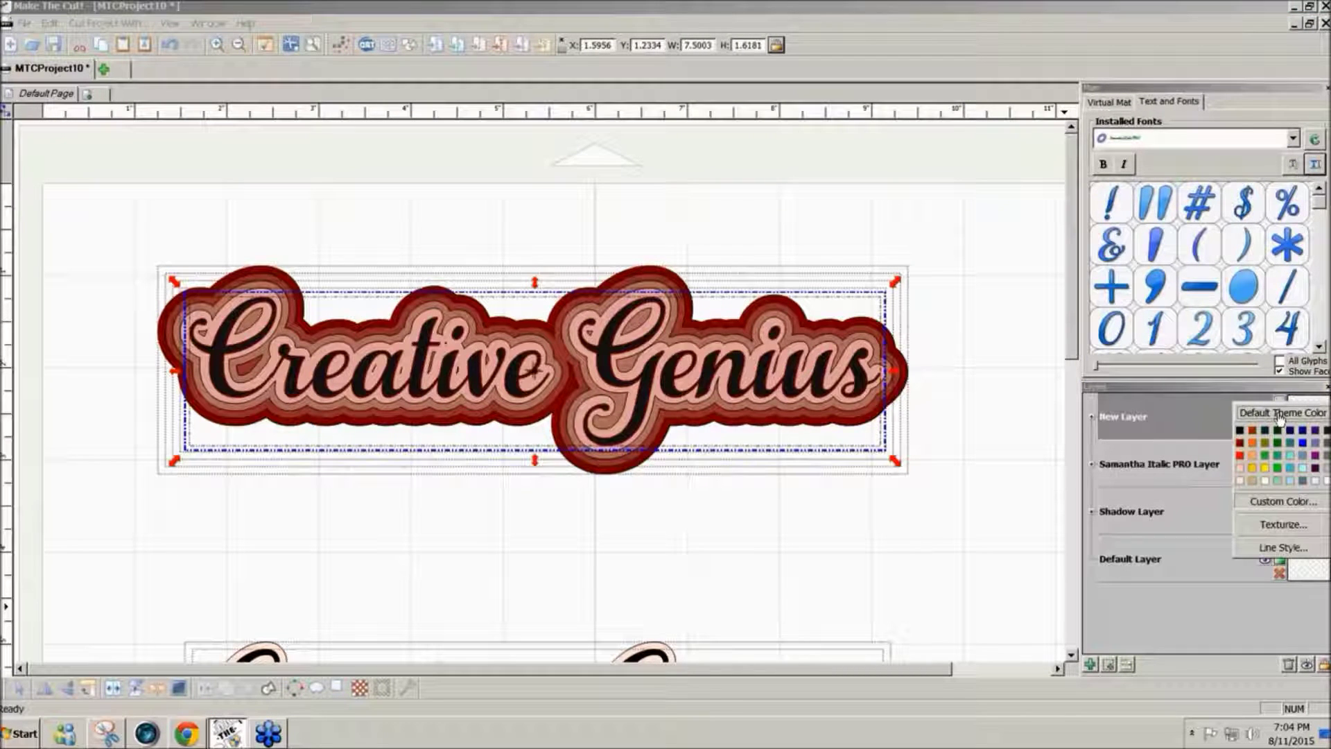
click(1239, 430)
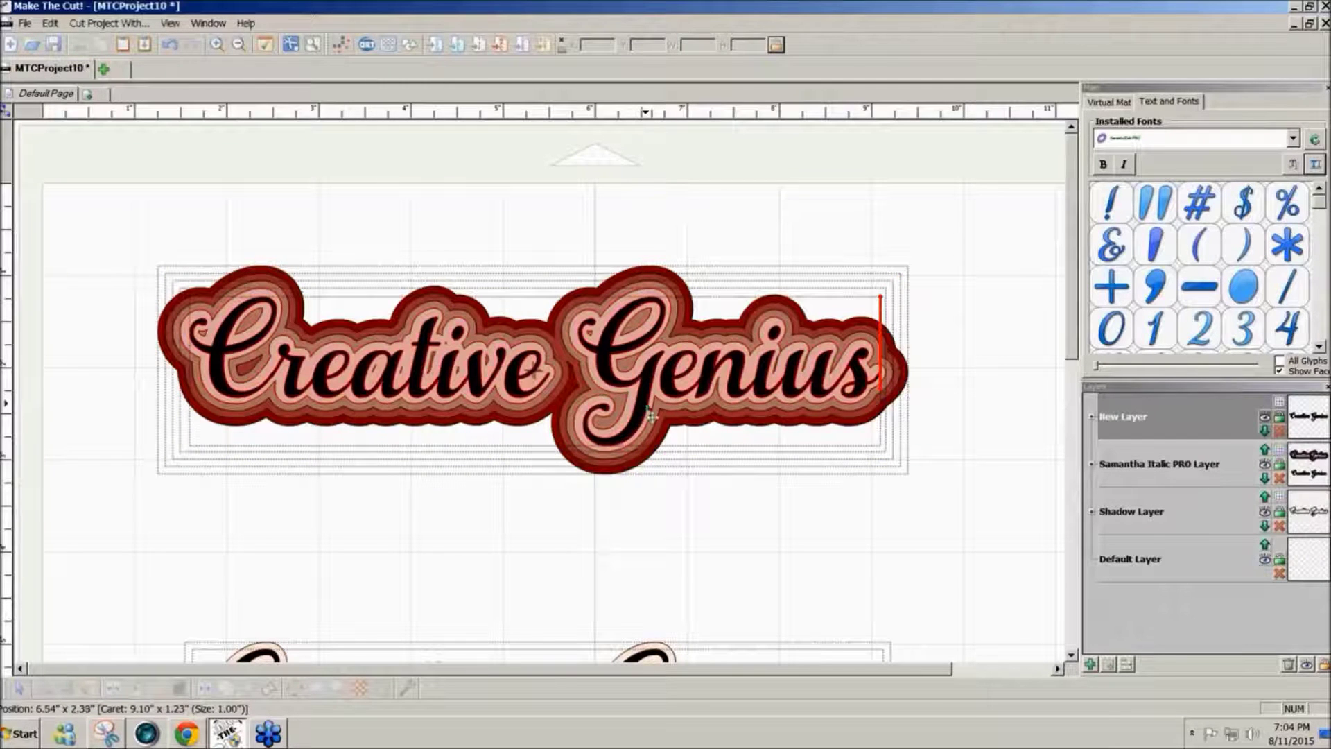
drag(651, 414, 673, 610)
drag(499, 371, 551, 242)
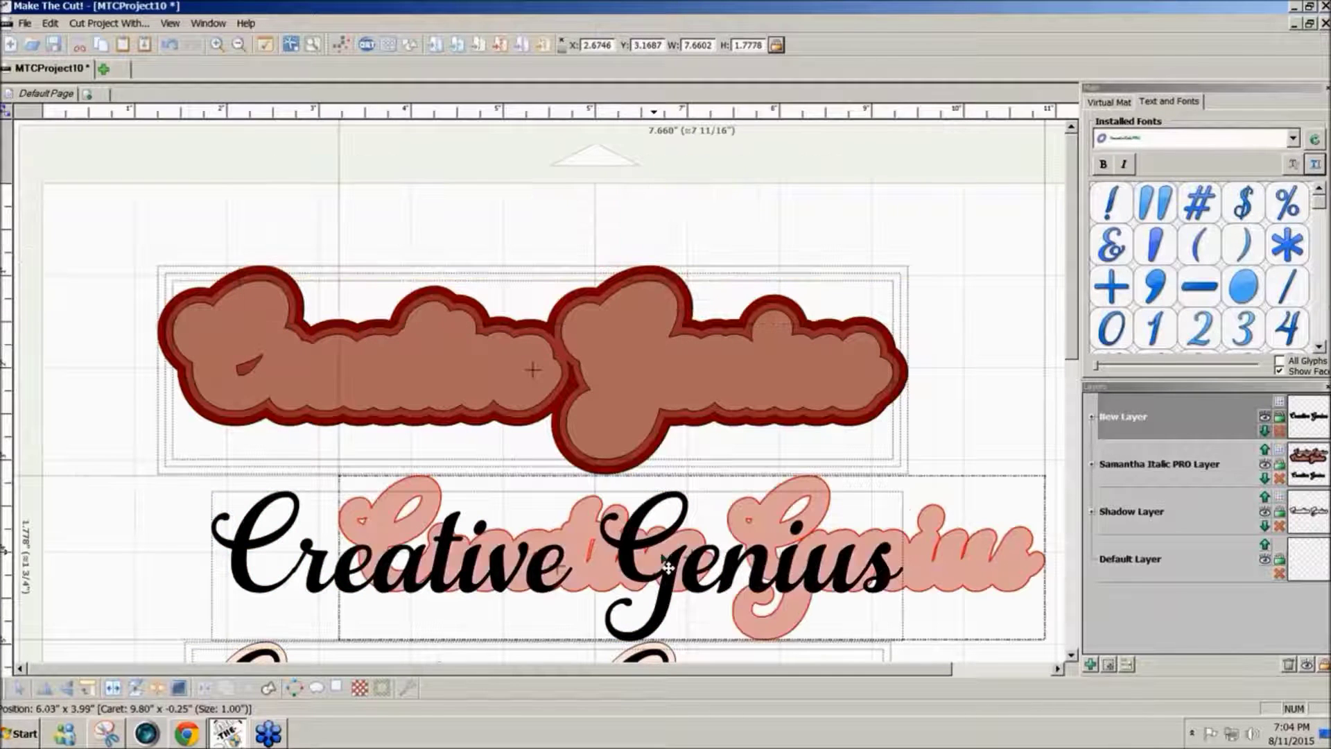
Try moving the pale pink and dark red shapes, then undo four times to restore their positions
drag(542, 387, 552, 255)
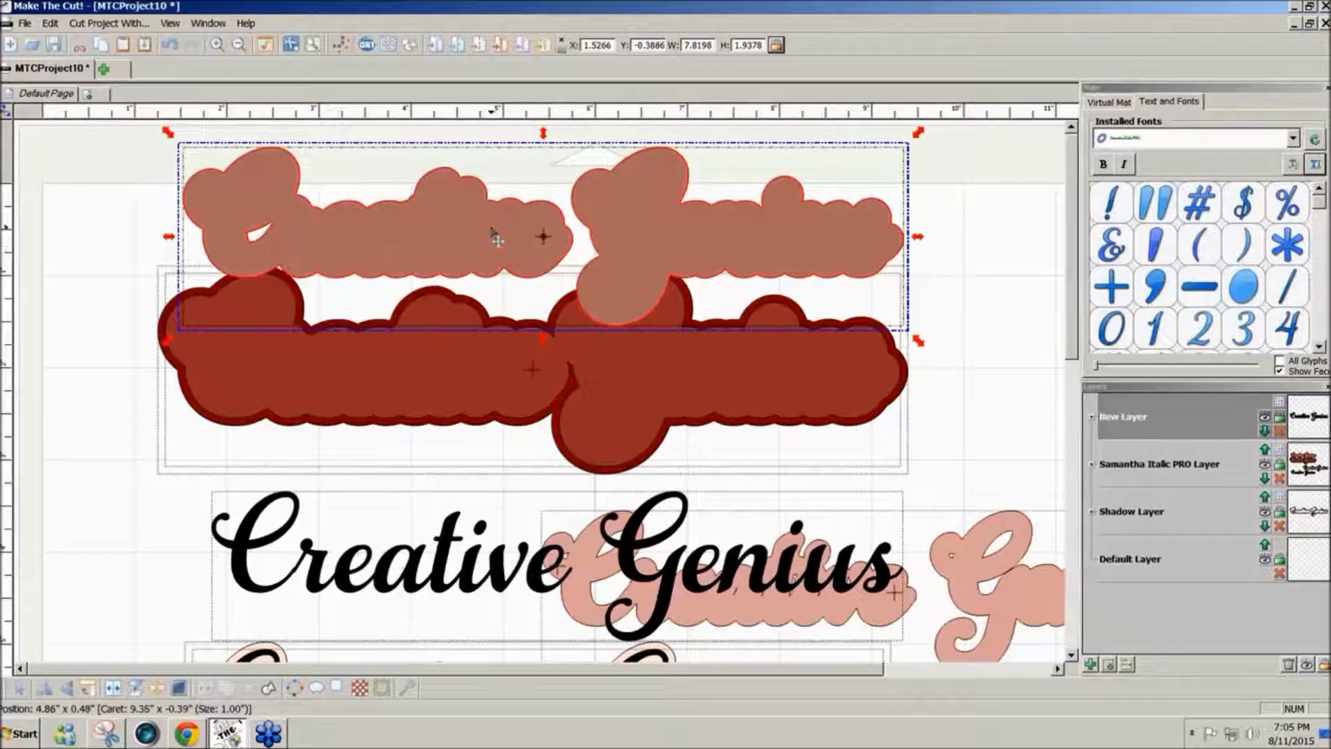
drag(495, 239, 683, 596)
drag(620, 451, 714, 627)
key(ctrl+z)
key(ctrl+z)
key(ctrl+z)
key(ctrl+z)
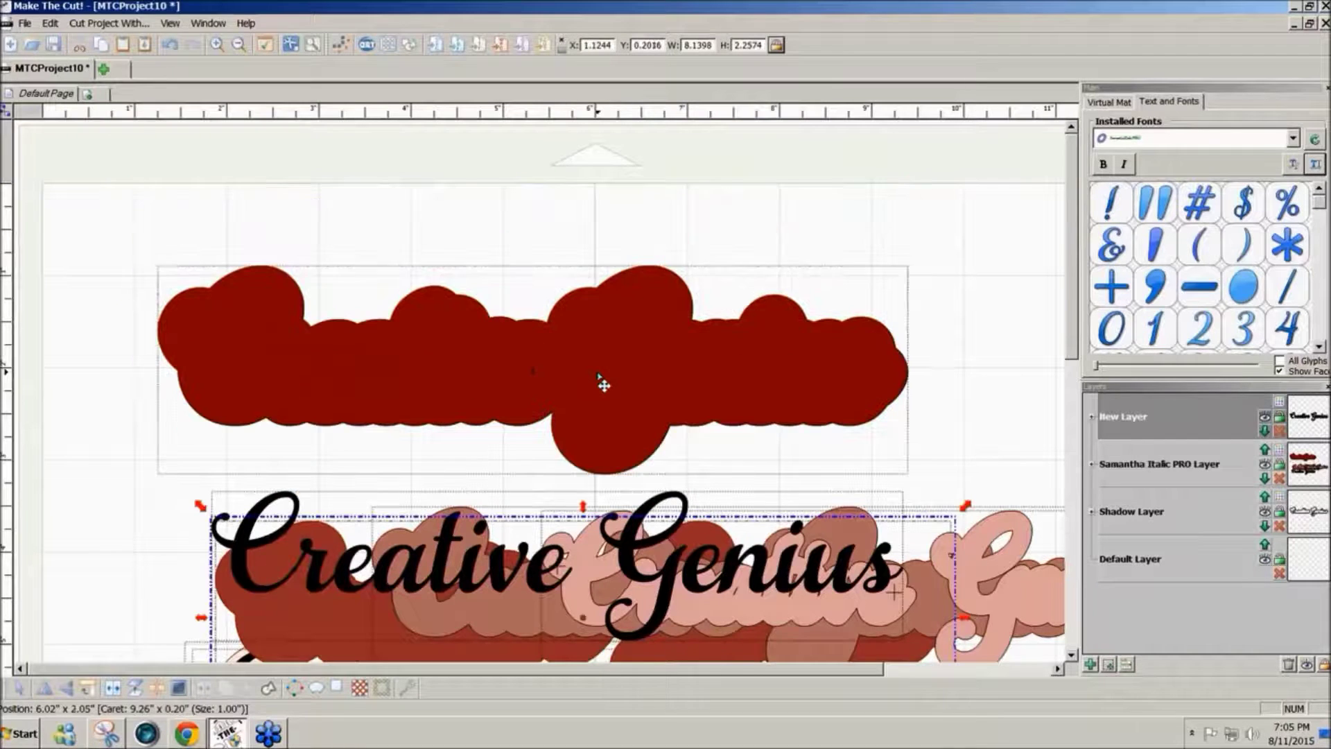
key(ctrl+z)
key(ctrl+z)
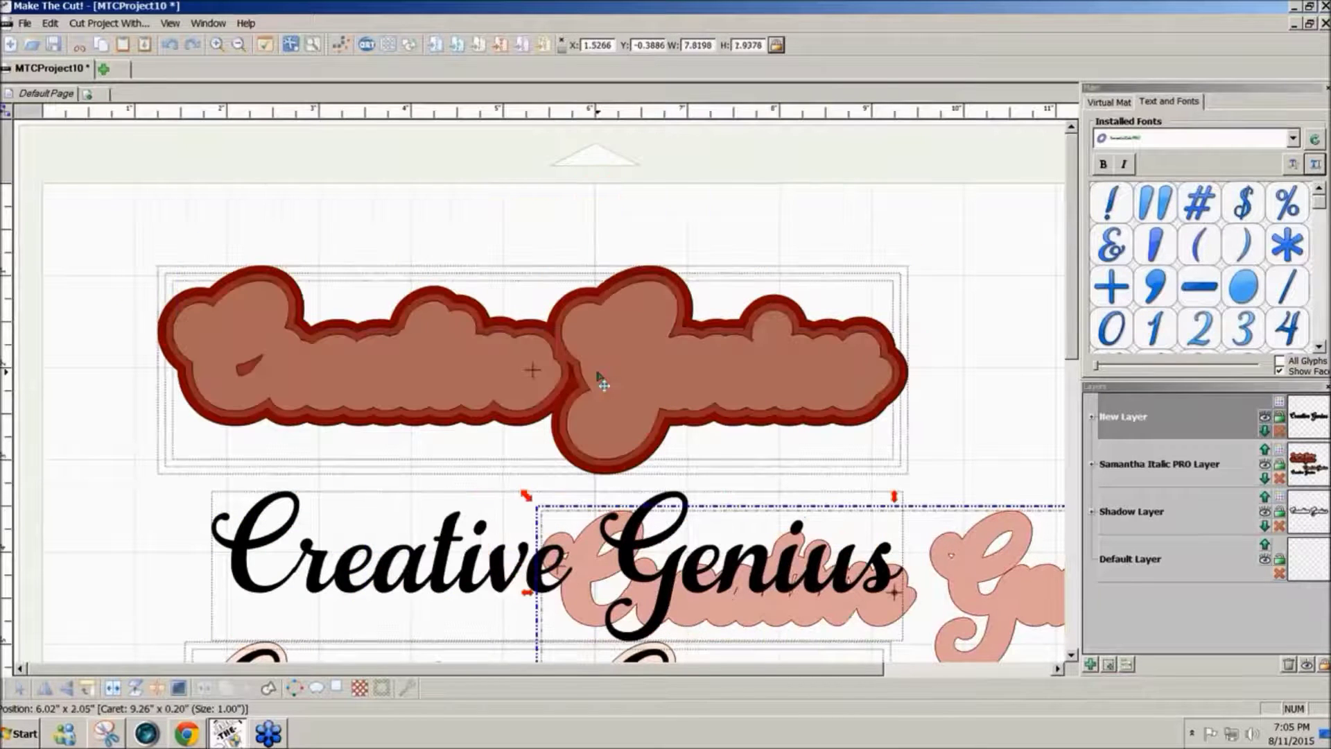
key(ctrl+z)
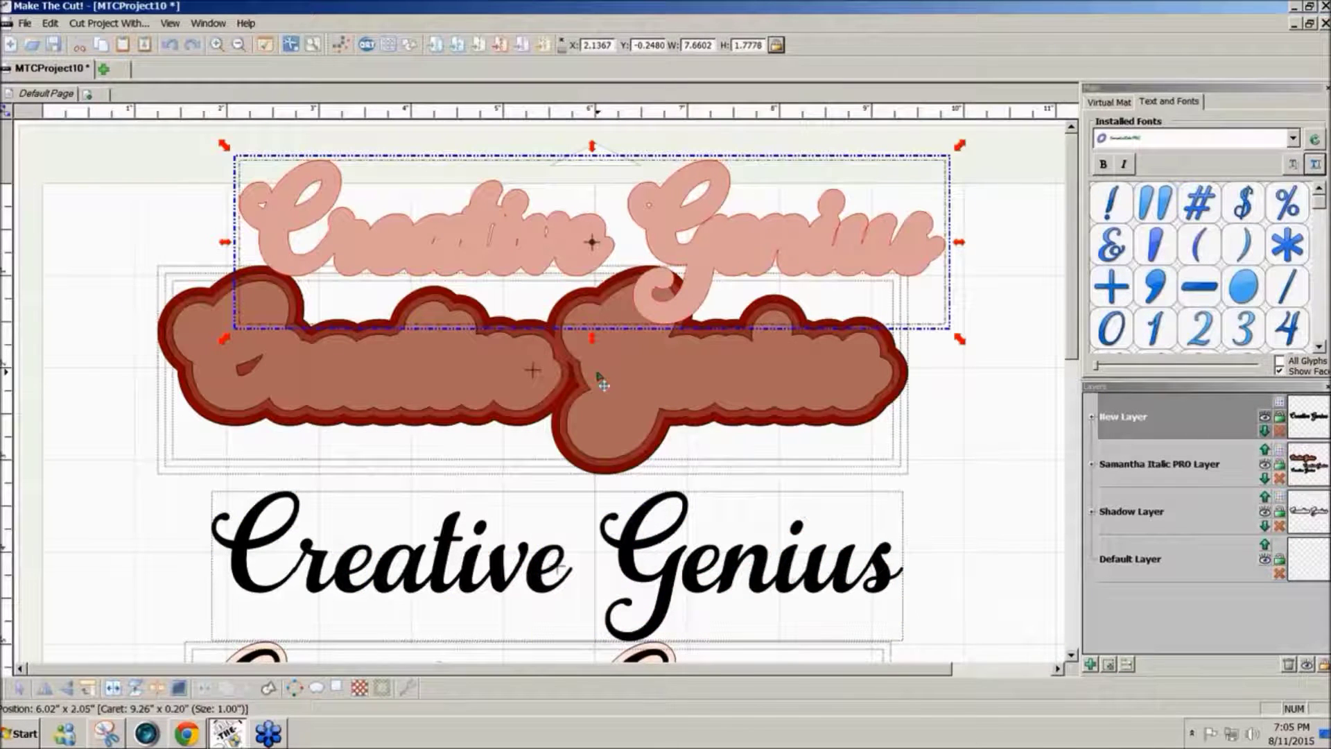
key(ctrl+z)
Marquee-select the whole layered Creative Genius group and drag it into place
click(930, 527)
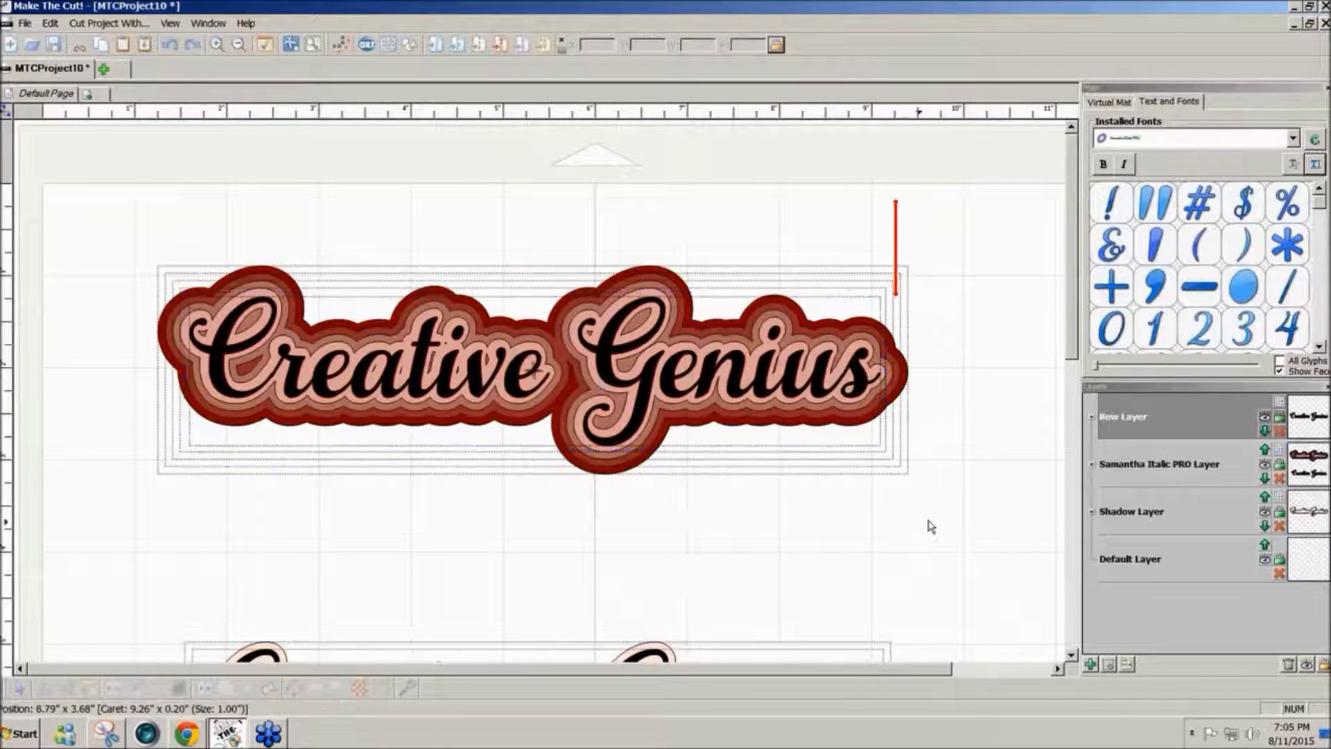
drag(930, 526, 119, 221)
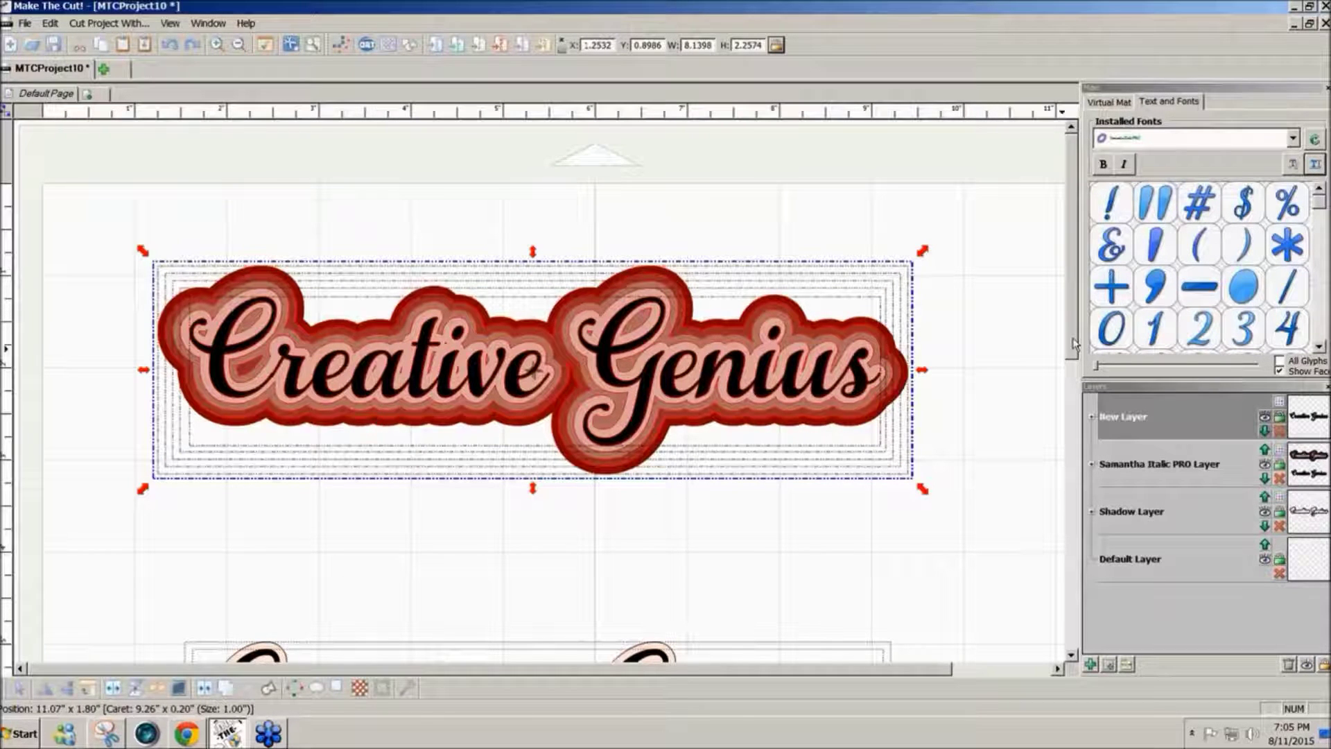
drag(1072, 338, 1073, 423)
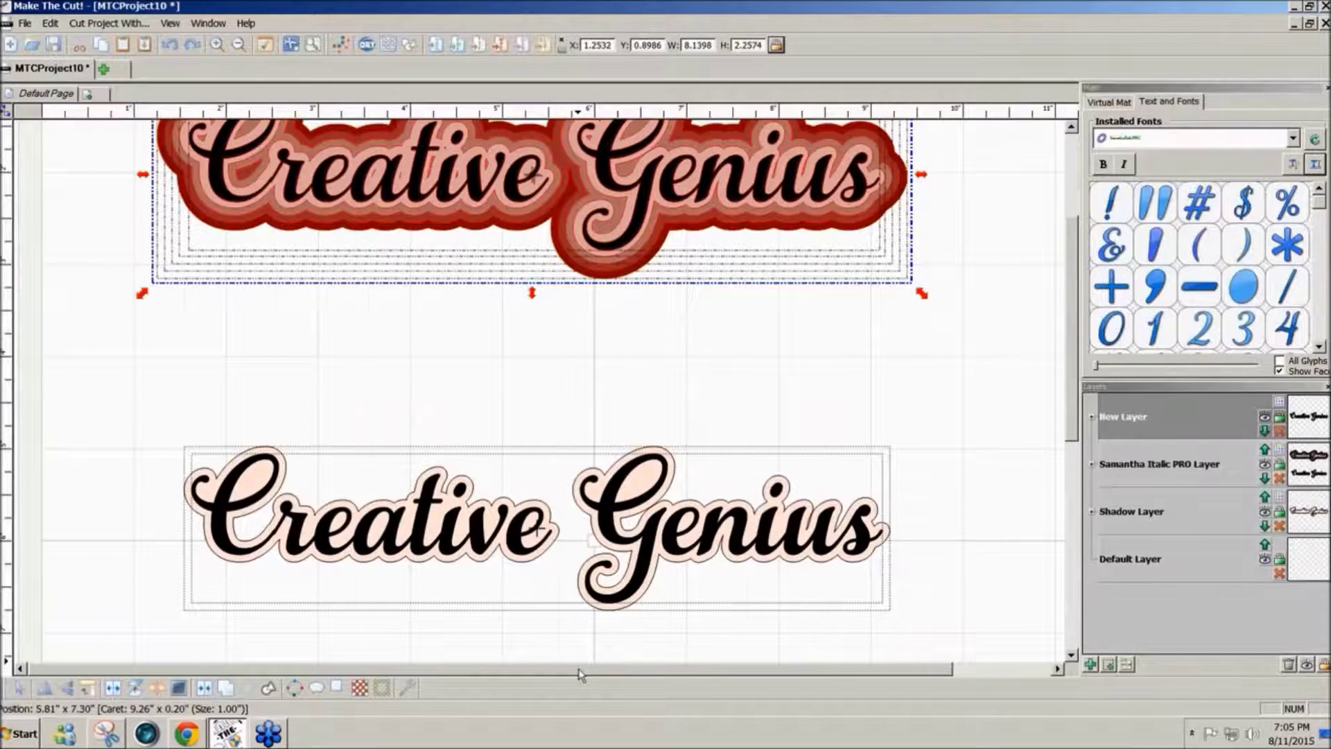
Move the lower 'Creative Genius' copy to the bottom of the mat, then bring up Basic Shapes
drag(581, 674, 683, 674)
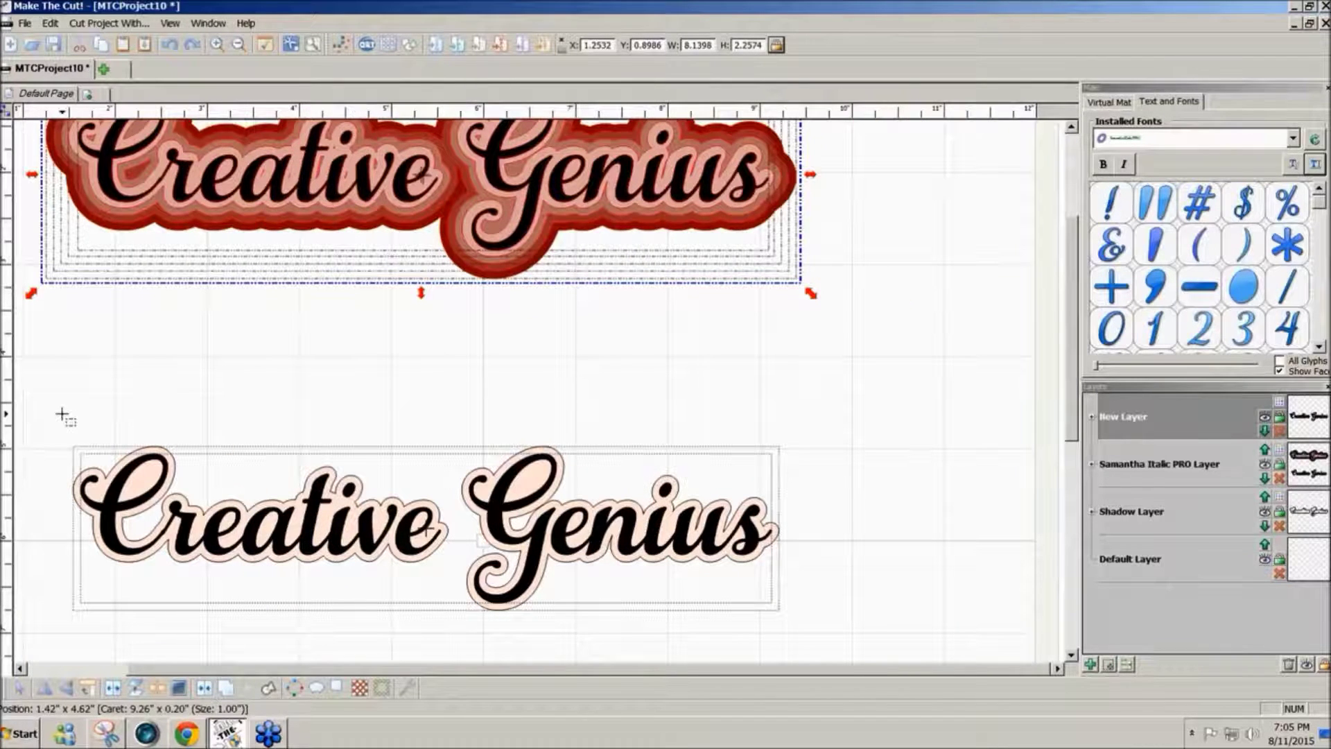
drag(61, 415, 831, 633)
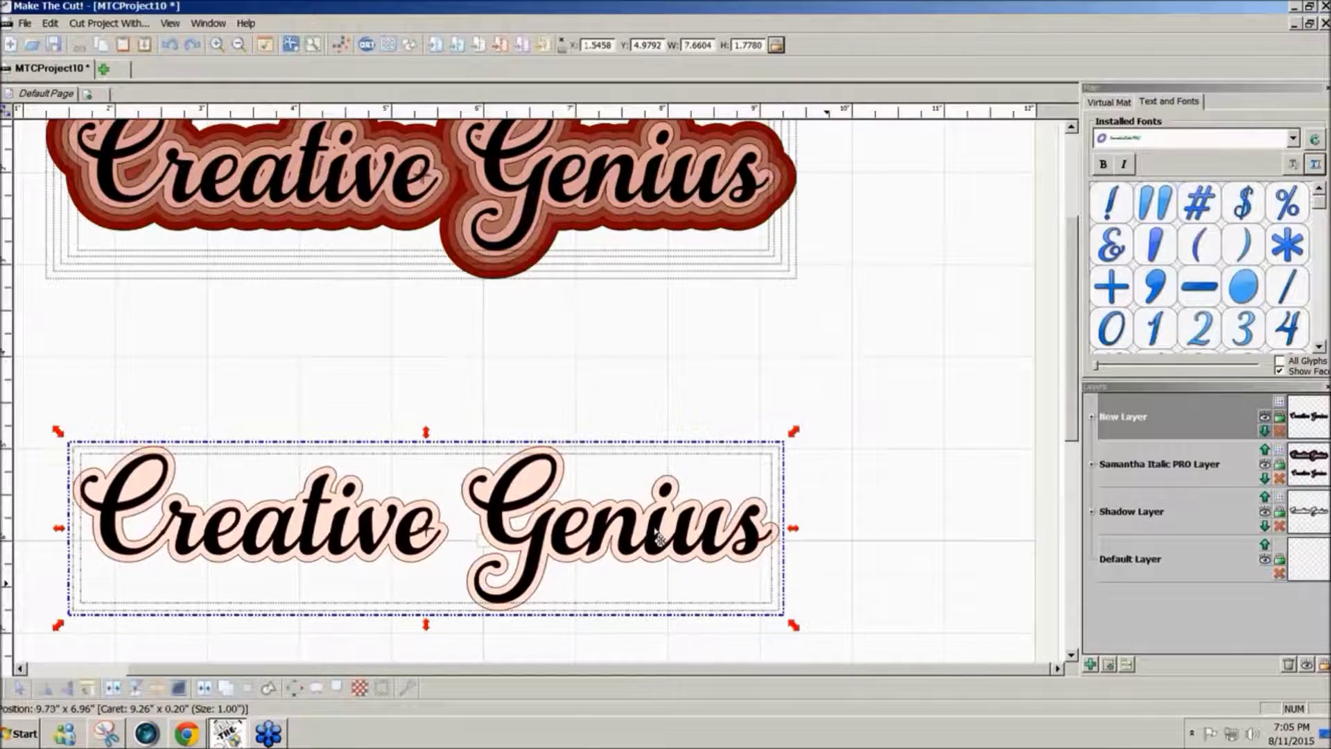
drag(623, 537, 617, 728)
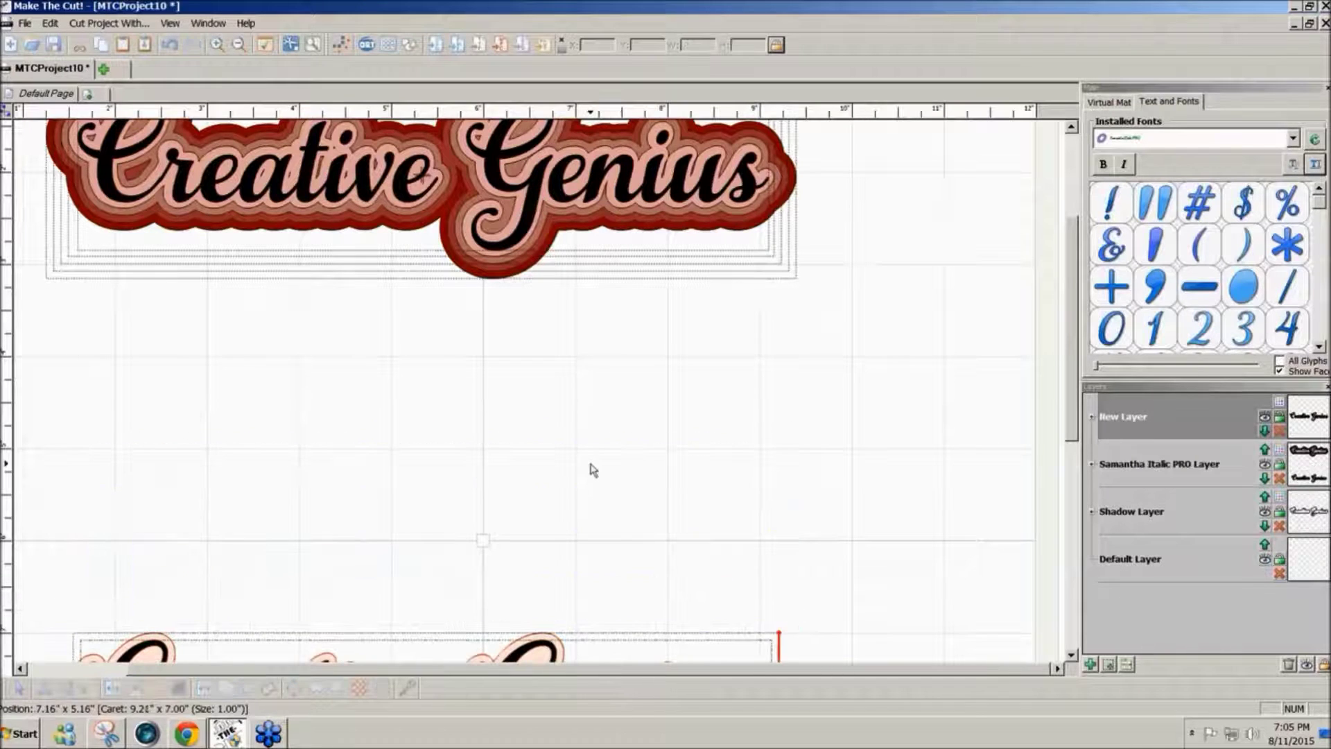
click(410, 47)
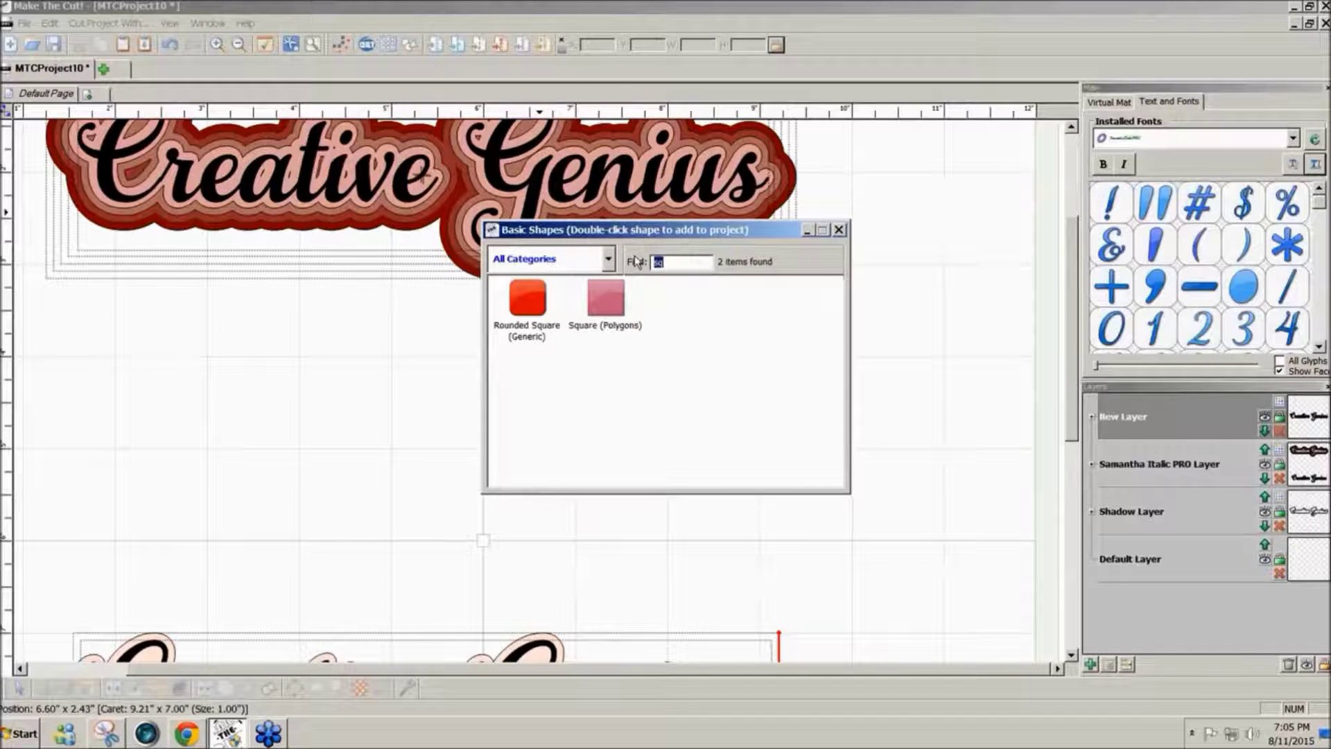
Add the '7 Points 2' star from Basic Shapes and place it below the title
key(BackSpace)
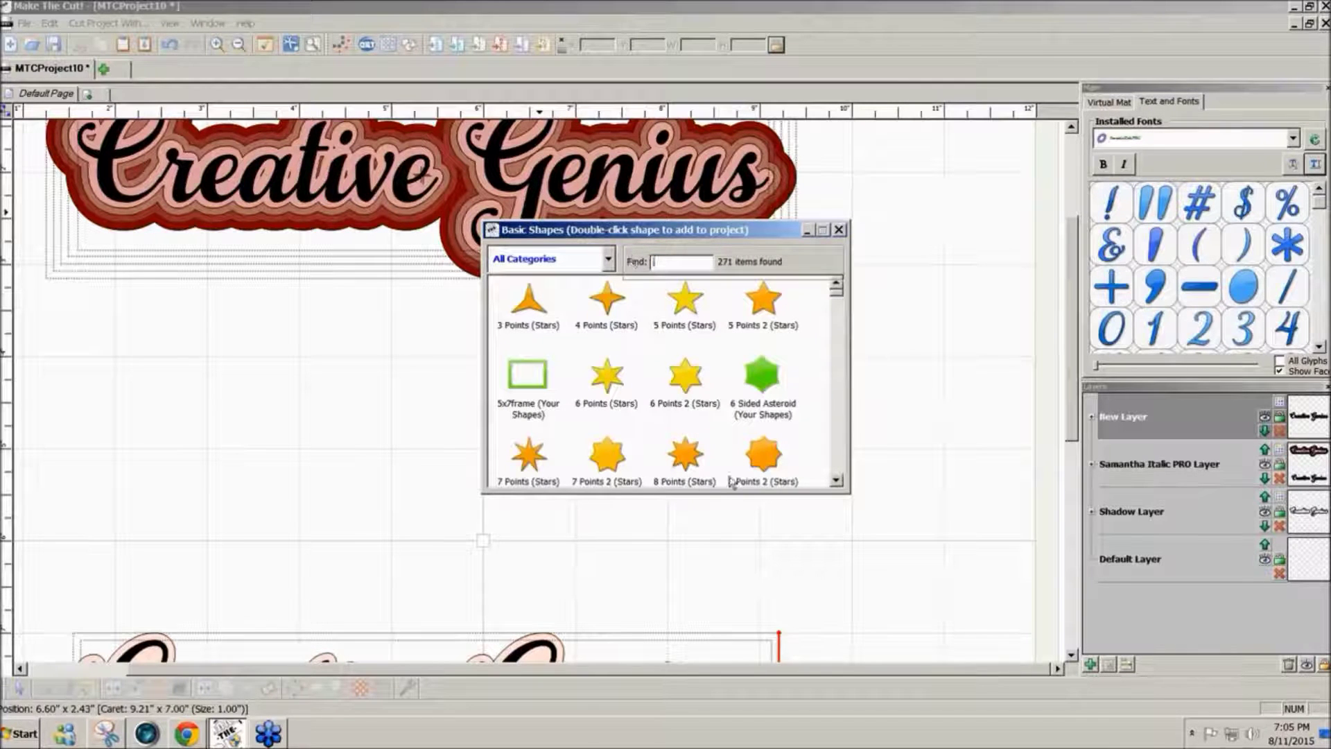
double_click(607, 457)
click(839, 229)
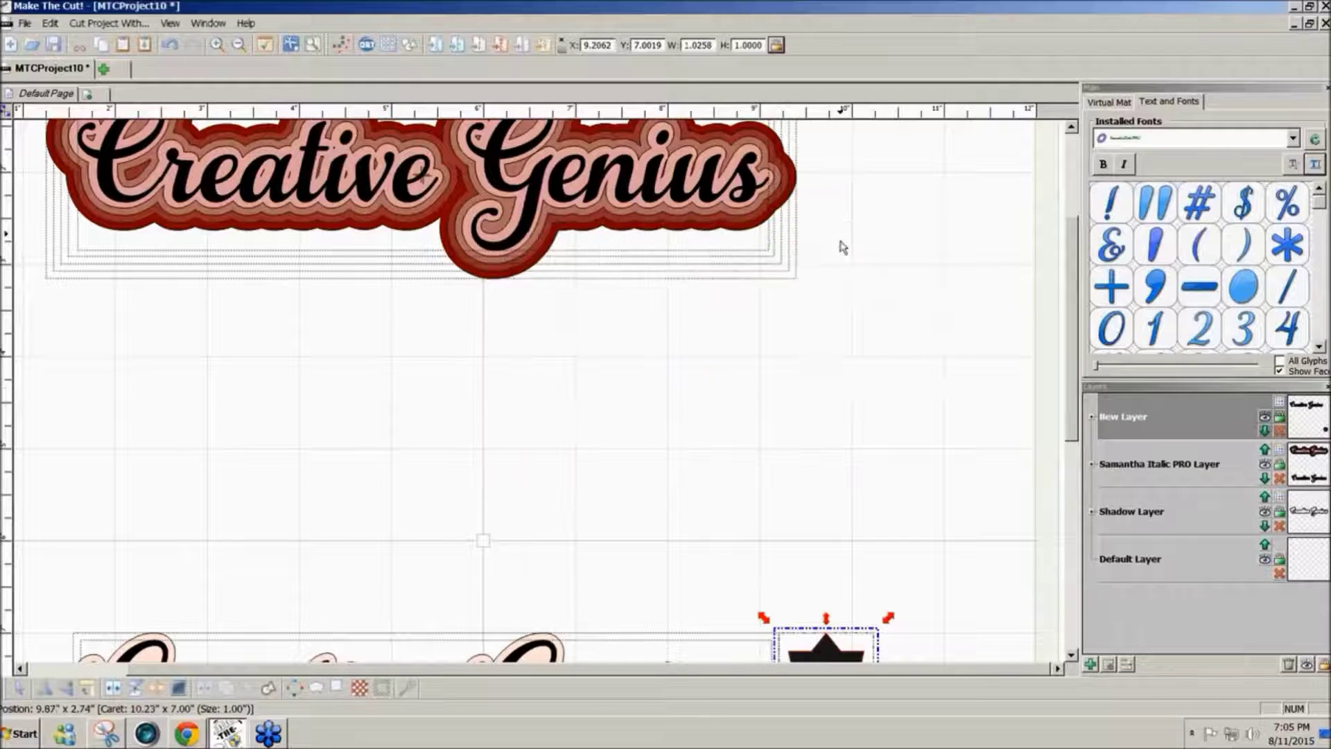
drag(839, 660, 483, 535)
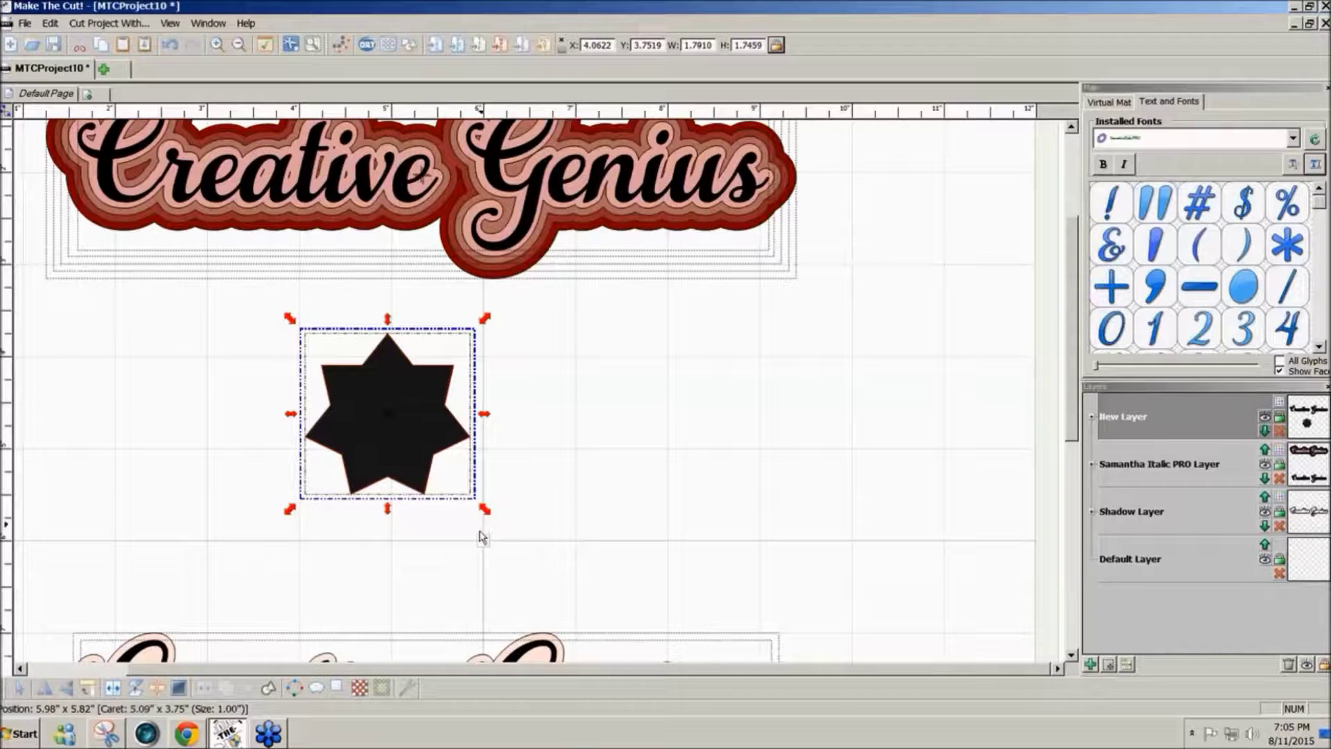
click(337, 687)
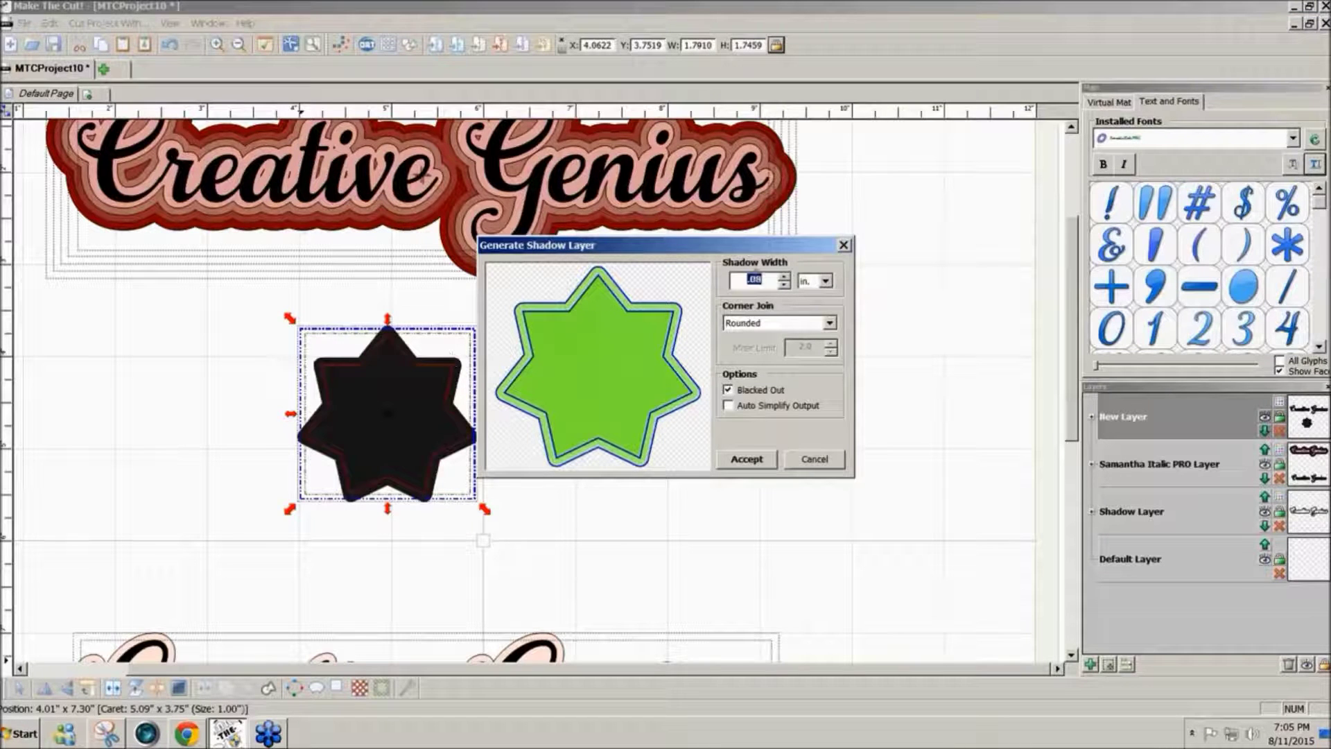
Give the star a -0.08 in. inset shadow with Rounded corner join, after comparing Mitered and Beveled
click(755, 279)
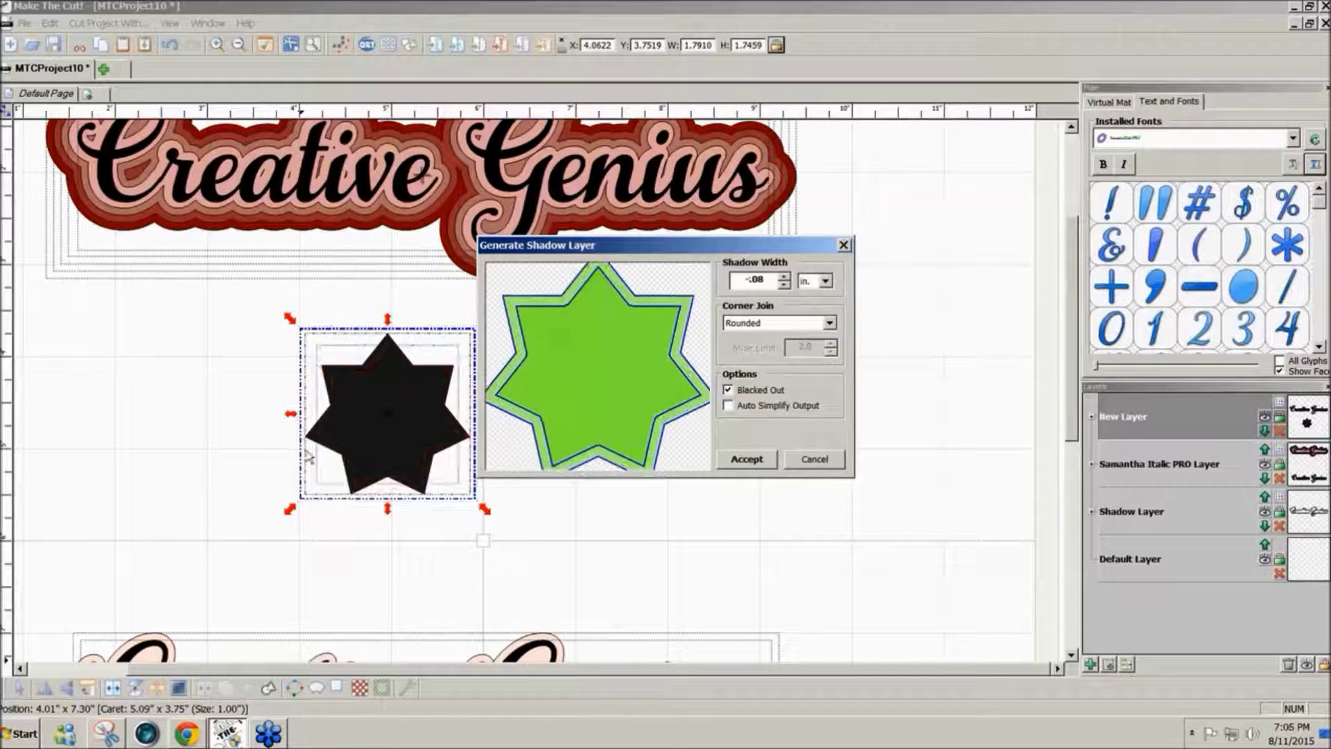
click(831, 324)
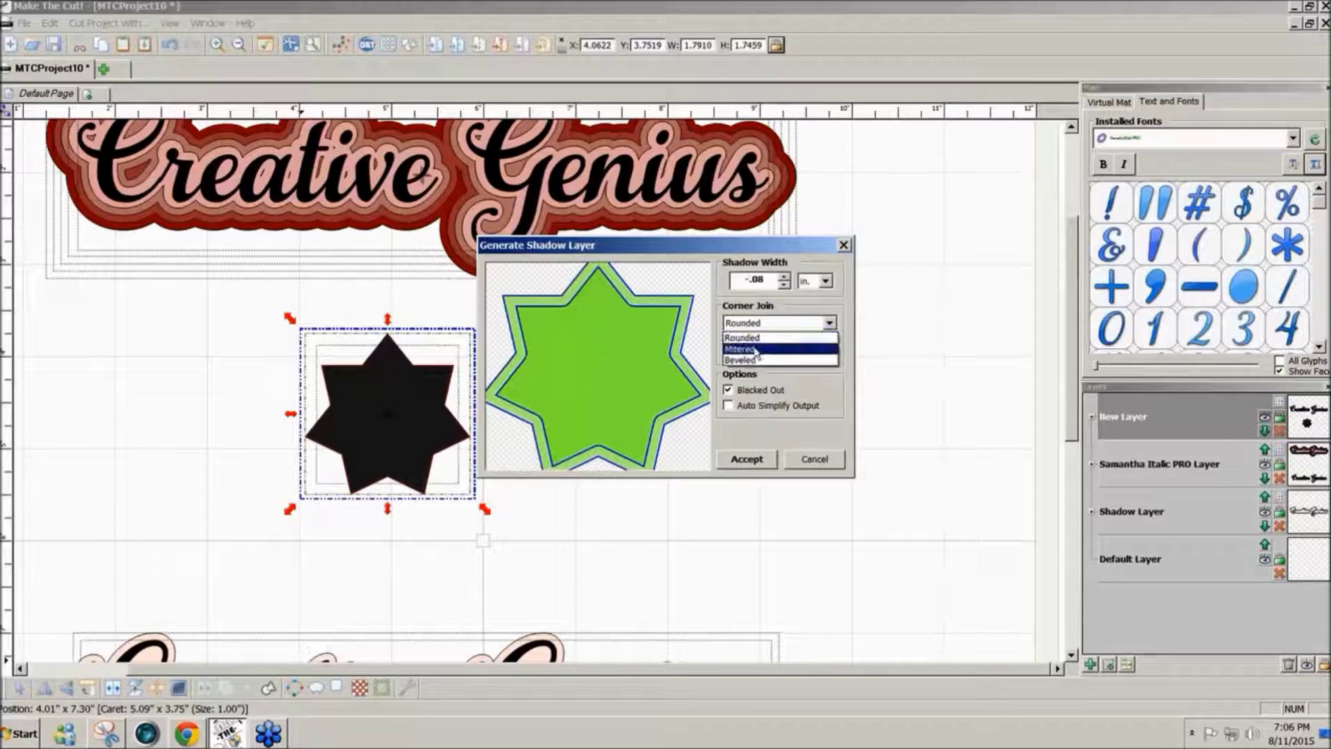
click(829, 333)
click(829, 323)
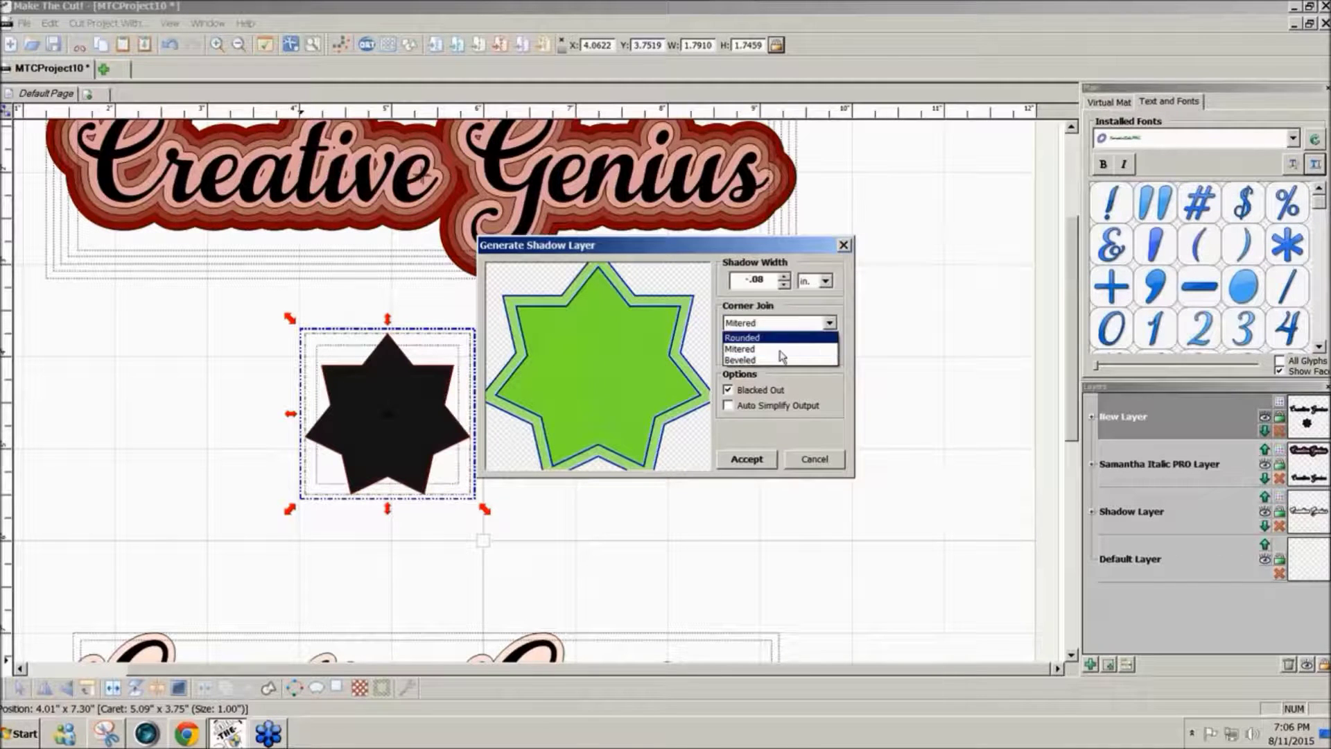
click(825, 351)
click(829, 323)
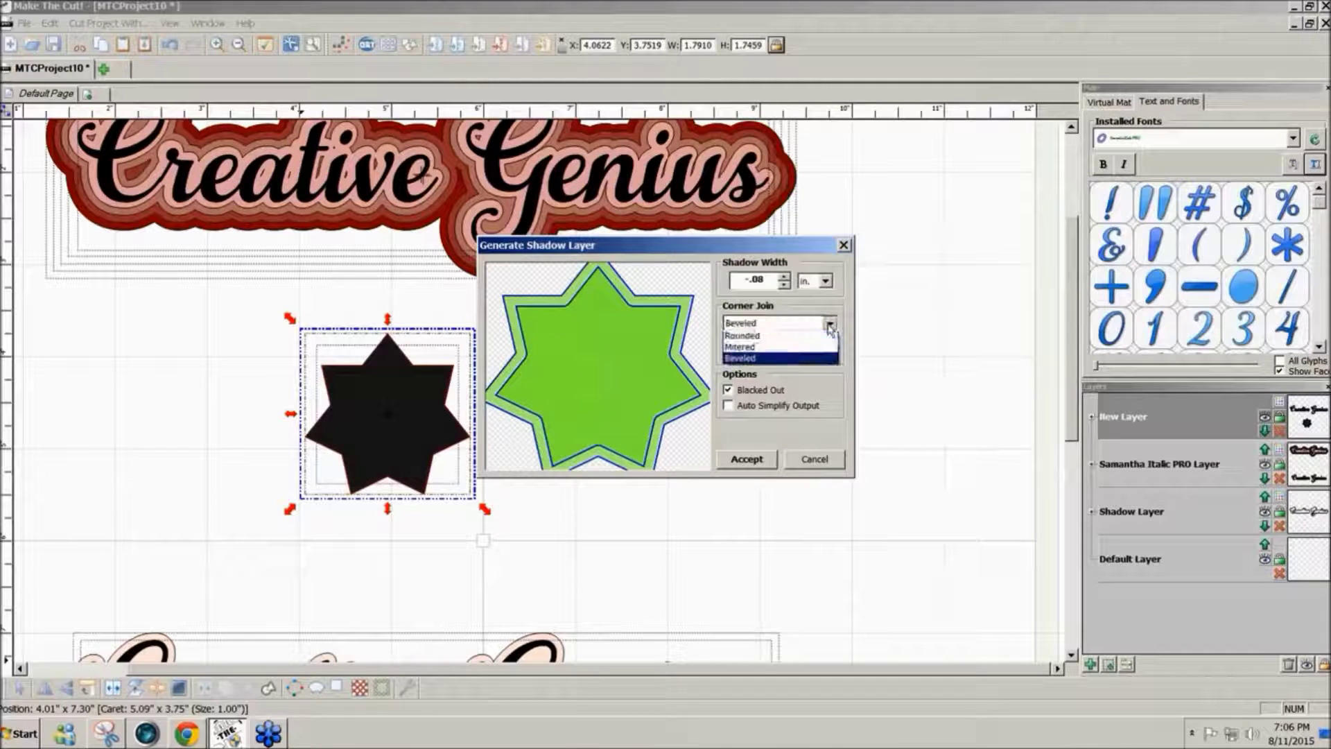
click(771, 333)
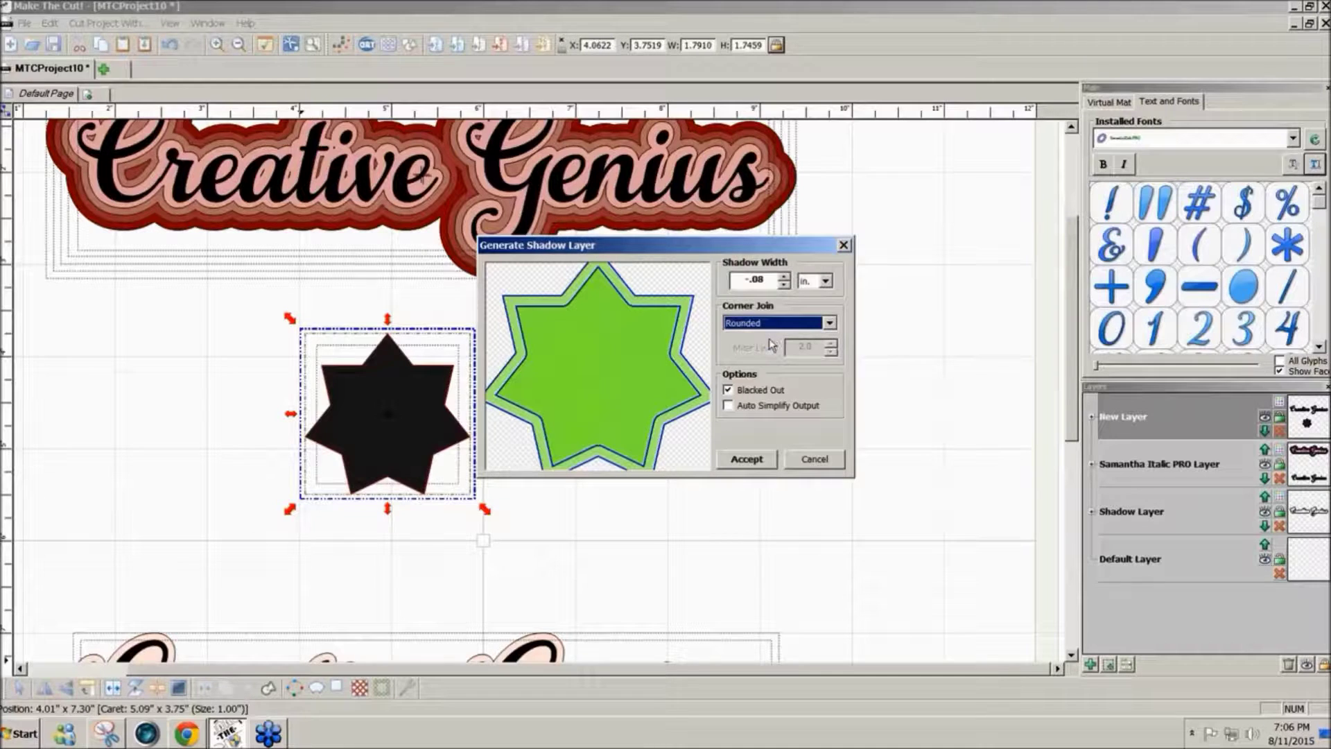
click(748, 459)
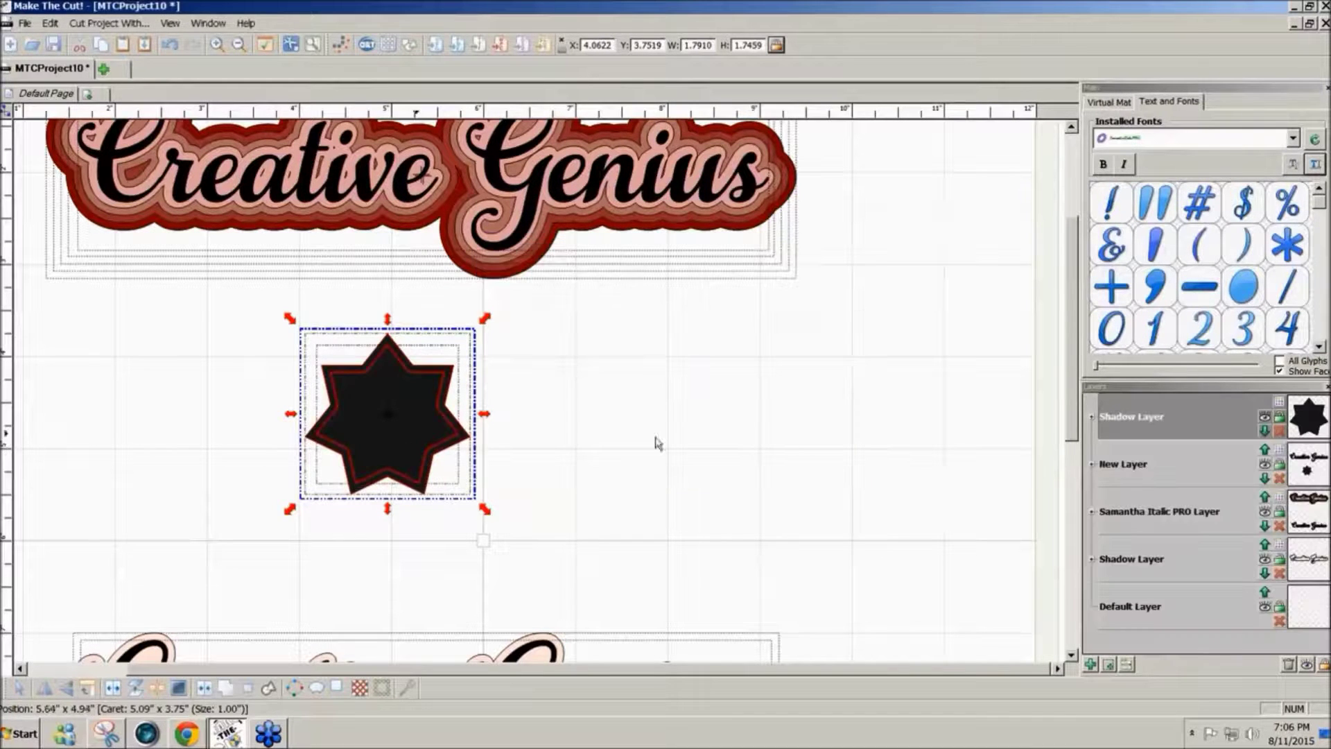
Change the Virtual Mat colour scheme from Contrast to Green
click(1109, 102)
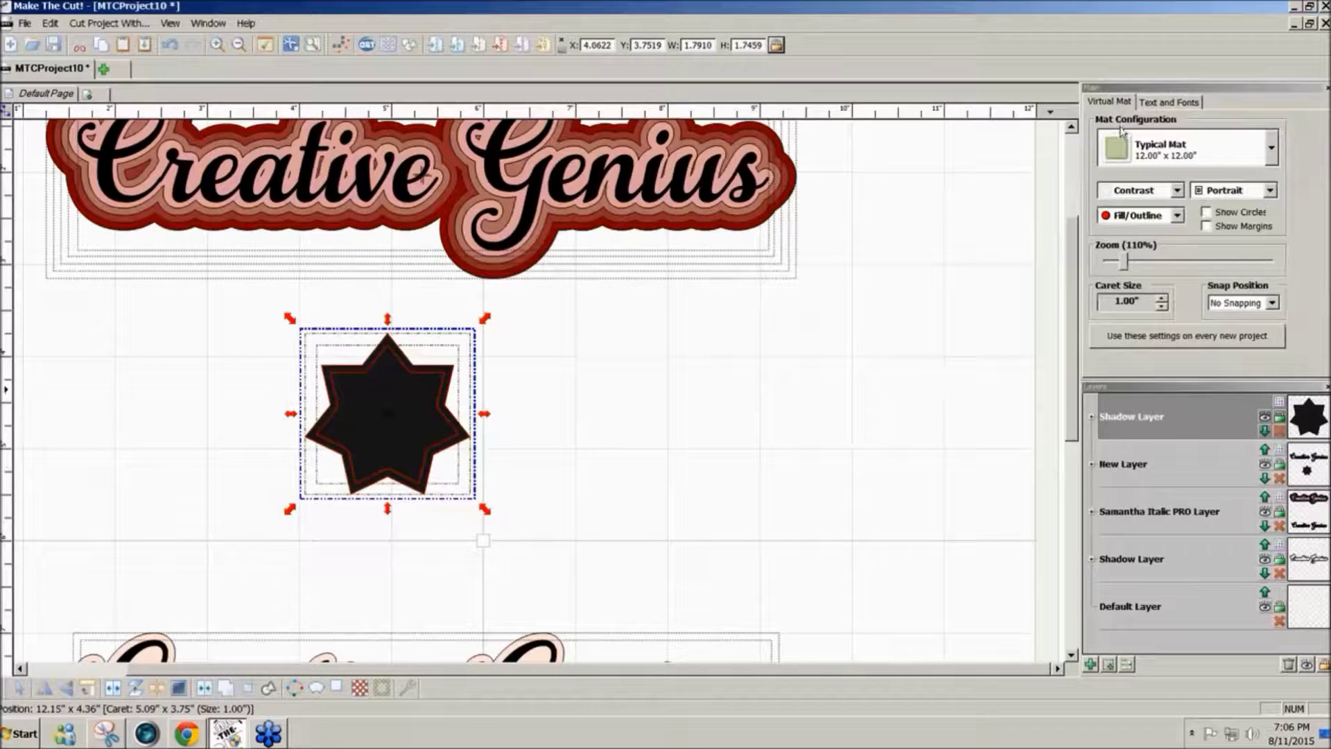
click(1177, 194)
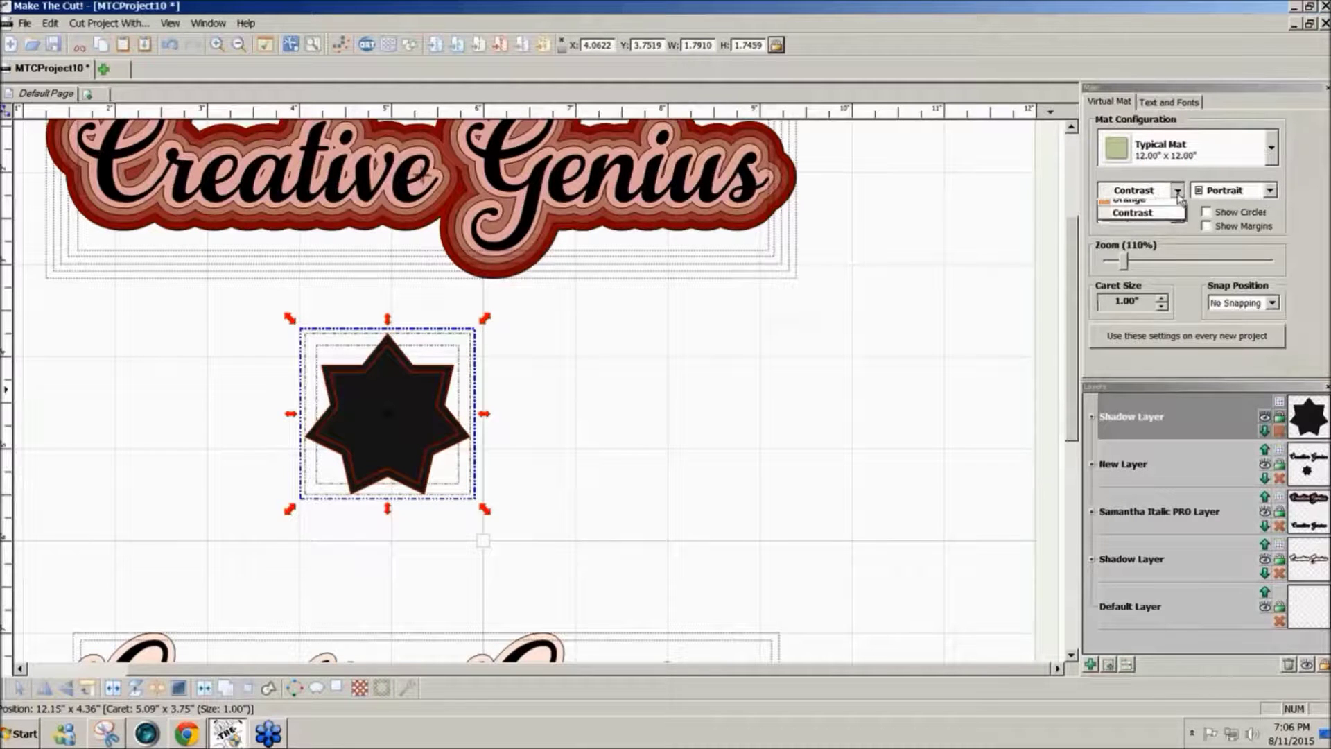
click(1125, 207)
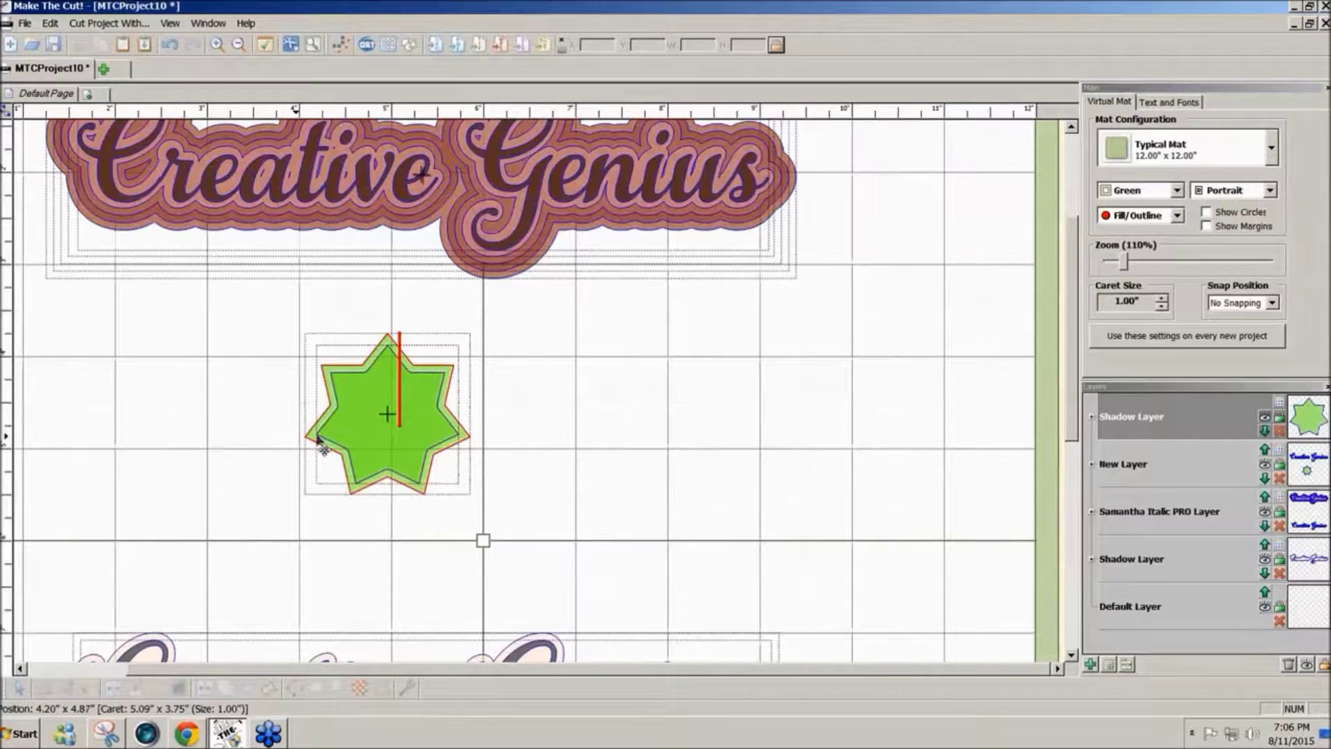
Select the outer star and reopen its shadow settings
click(348, 440)
click(420, 493)
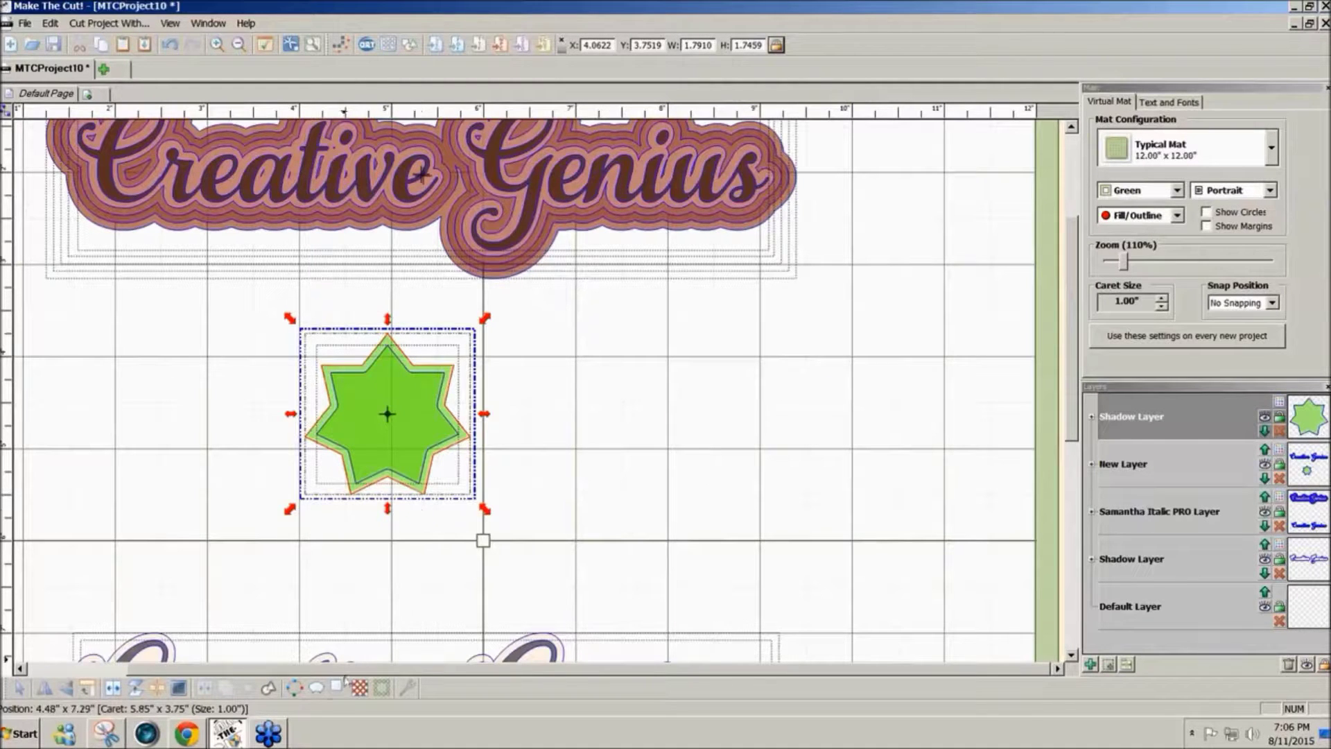
click(338, 687)
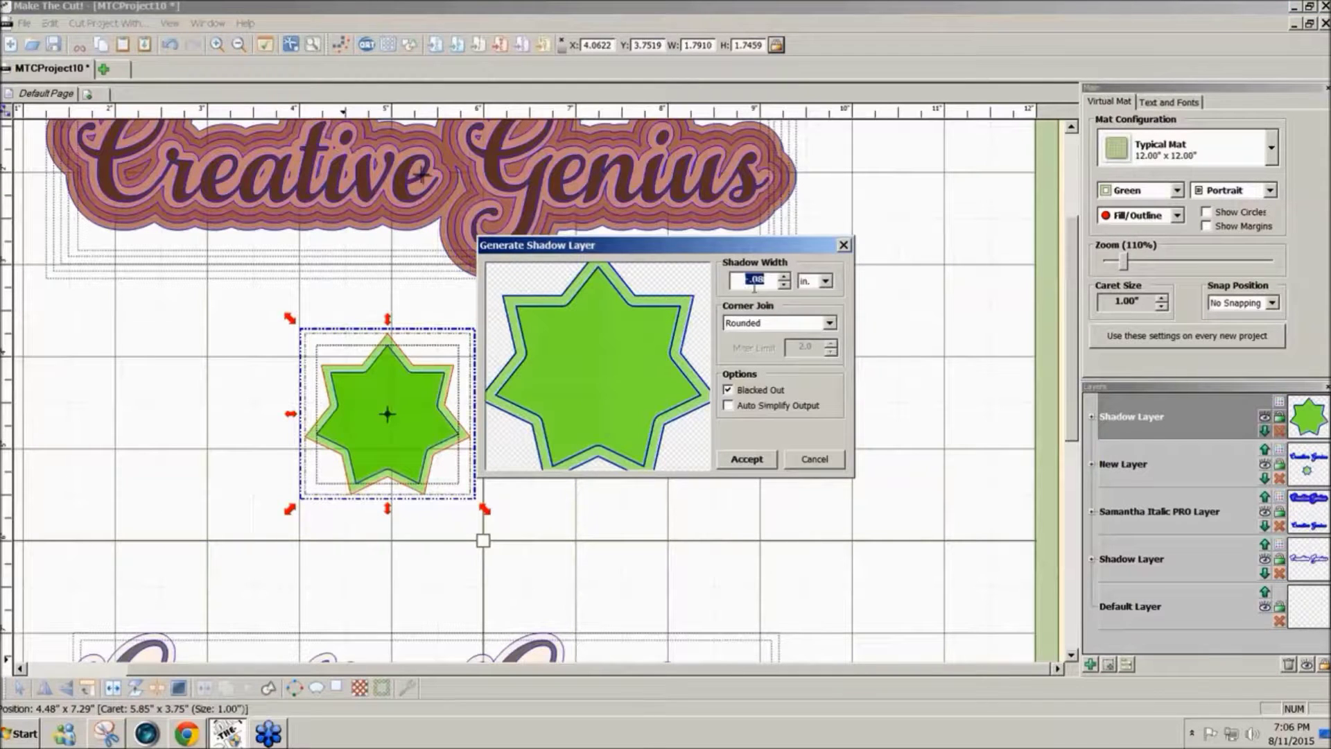
Generate a rounded outer shadow 0.27 in. wide around the star
key(BackSpace)
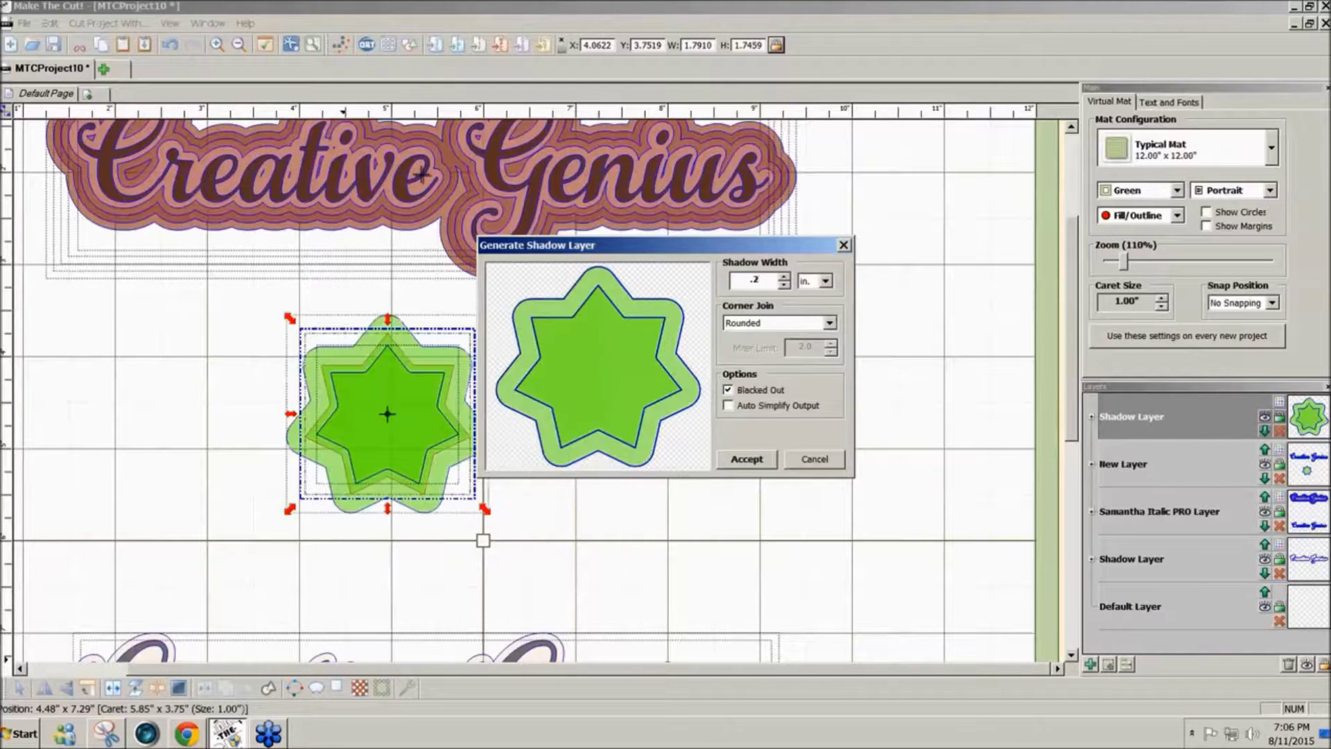
click(785, 277)
click(785, 277)
click(747, 460)
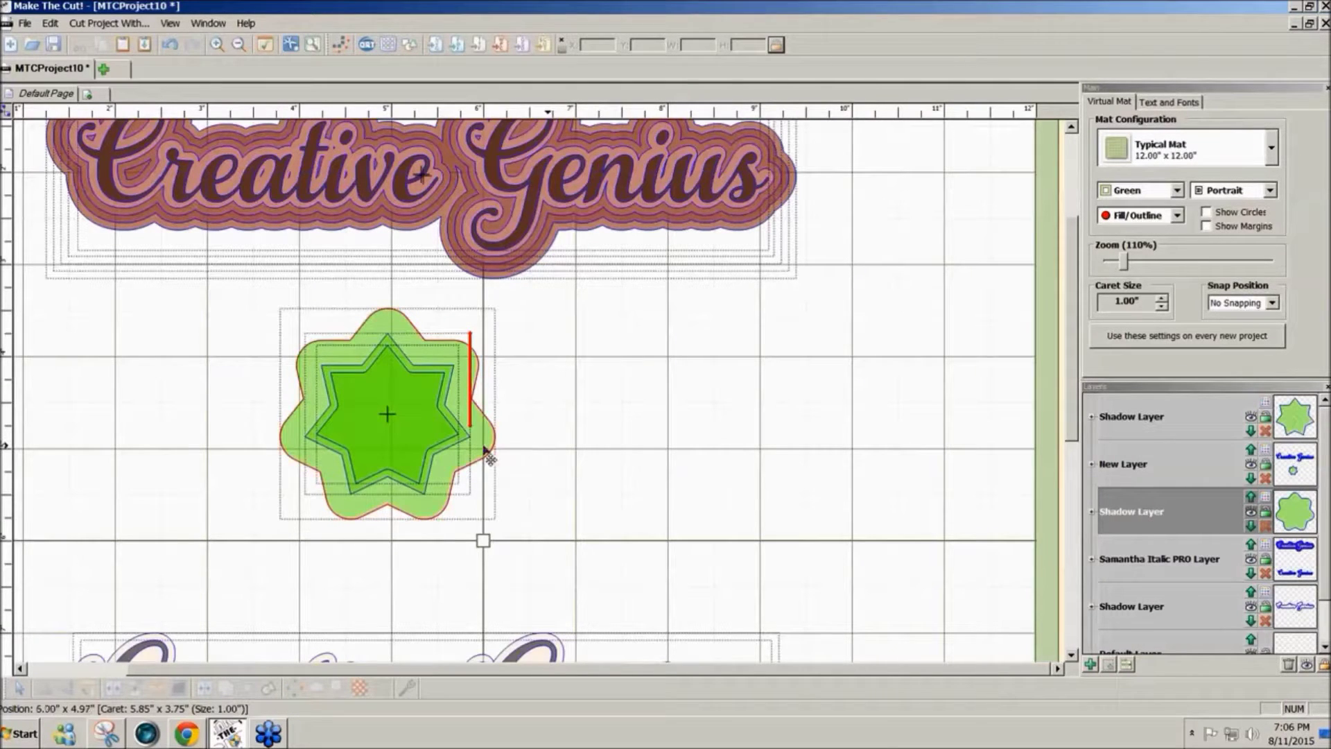
Drag the flower-shaped shadow to the right of the star and scroll to view everything
mouse_move(485, 452)
mouse_down()
mouse_move(761, 460)
mouse_move(762, 434)
mouse_up()
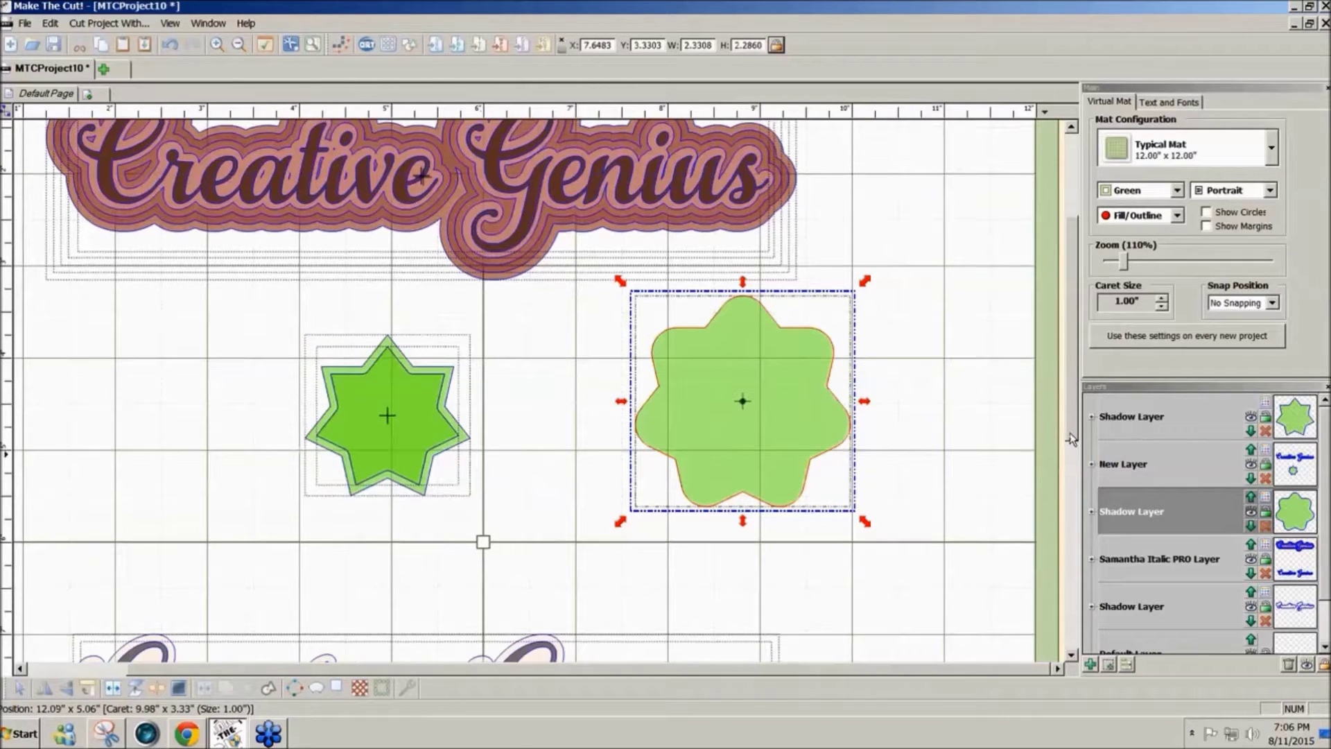
scroll(1071, 438, up, 2)
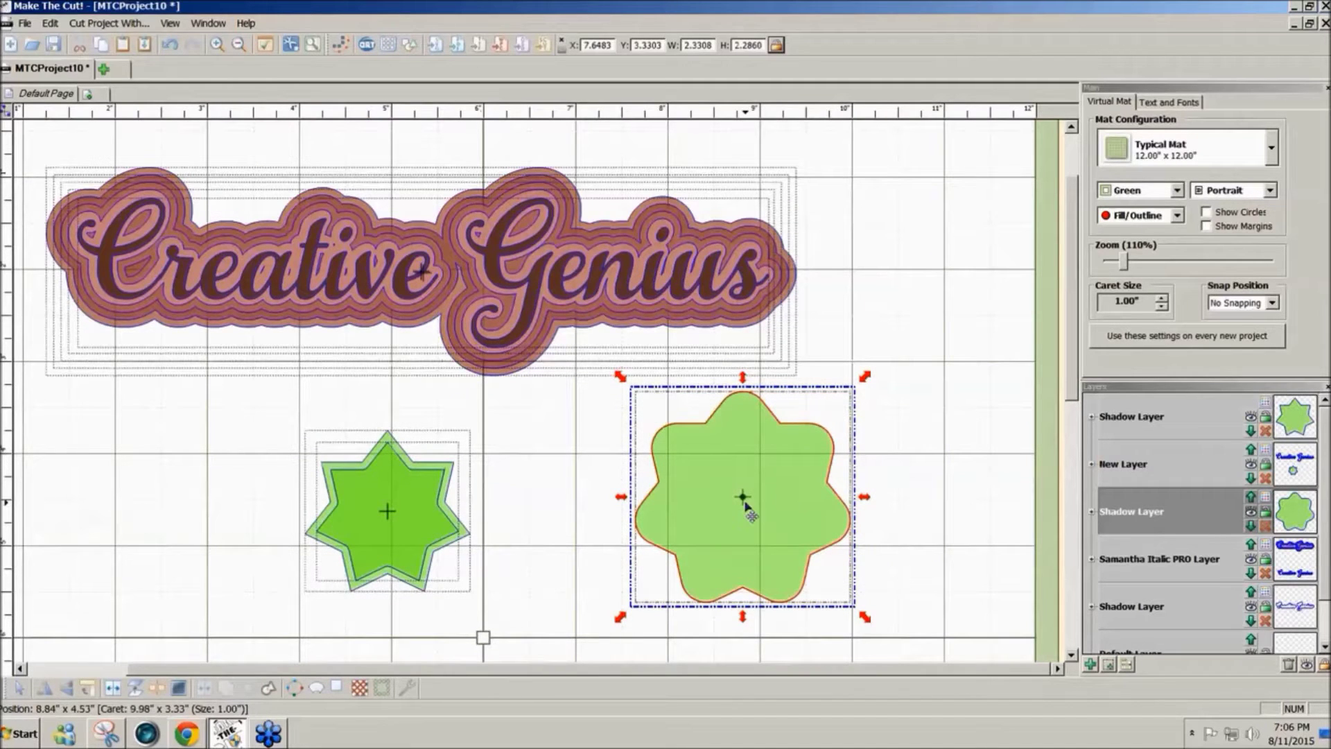